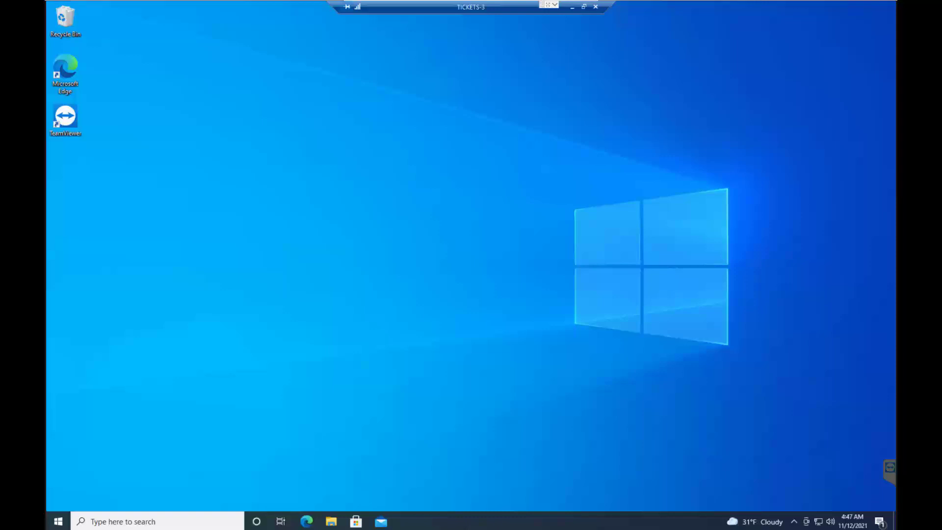
Create a folder named E4soft at the root of Local Disk (C:) in File Explorer.
click(331, 521)
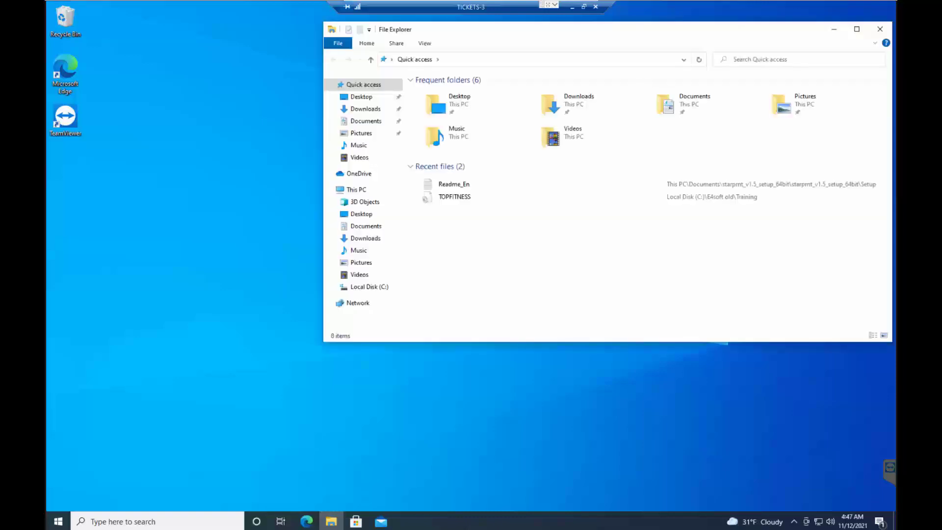
click(368, 287)
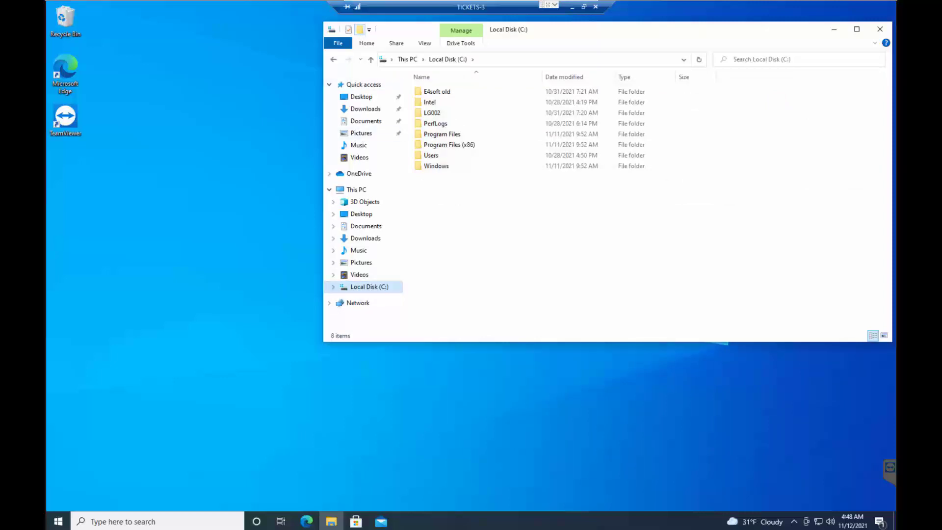
key(ctrl+shift+n)
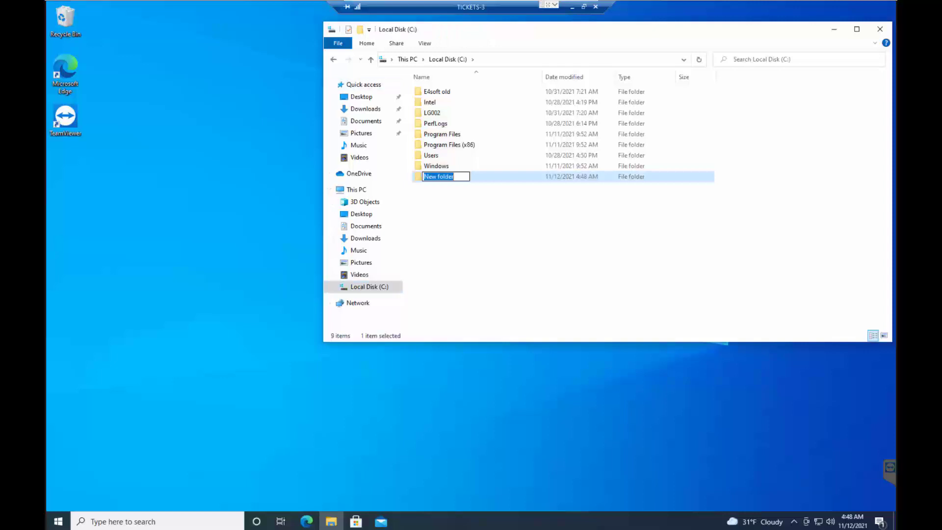
text(E4soft)
key(Return)
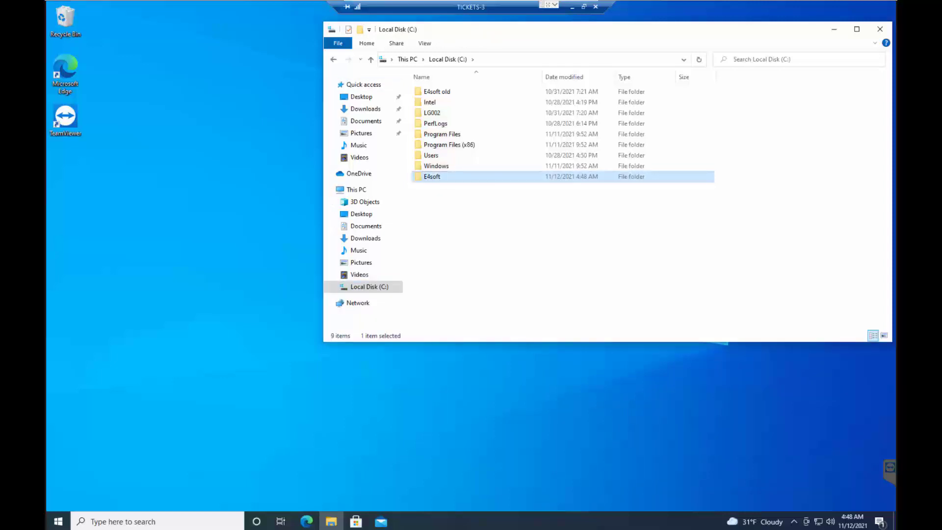
Create a folder named Programmes inside the E4soft folder and open it.
key(Return)
key(ctrl+shift+n)
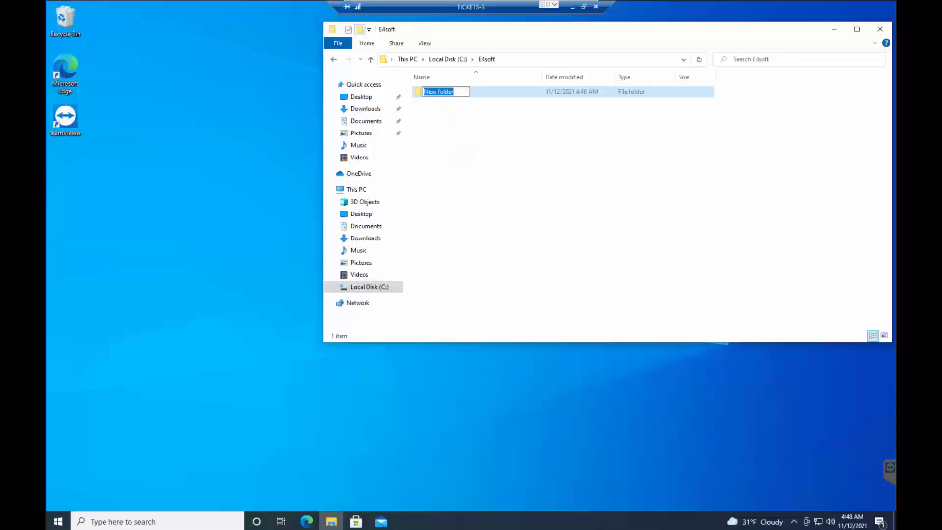
text(Pro)
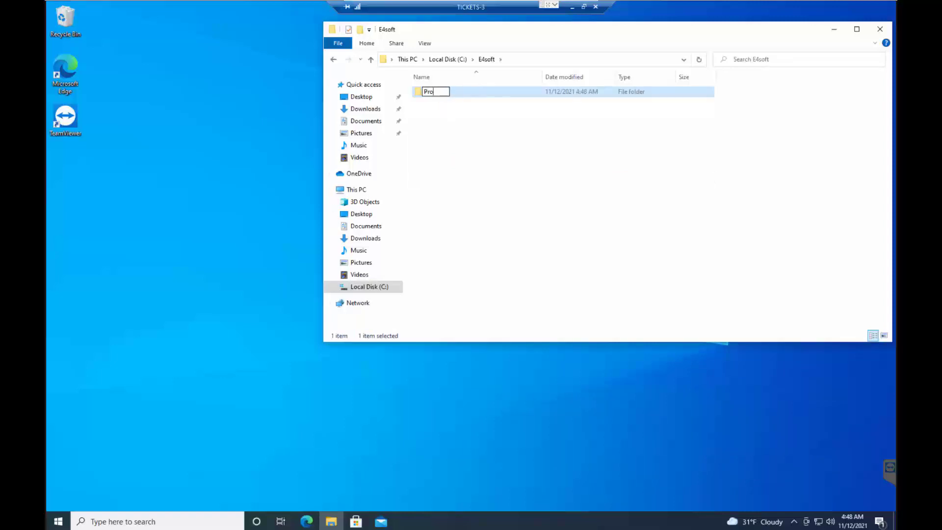
text(grammes)
key(Return)
key(Return)
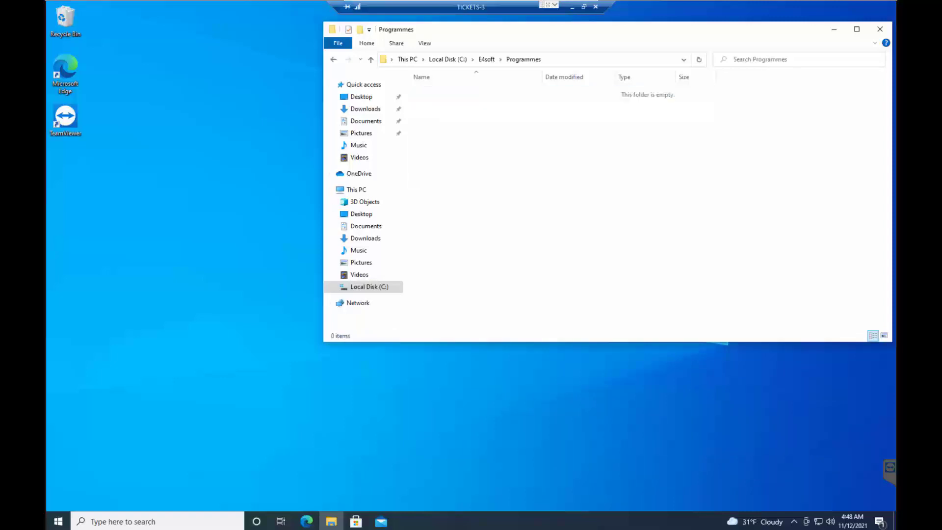
Create two folders named Log and Logs inside the Programmes folder.
key(ctrl+shift+n)
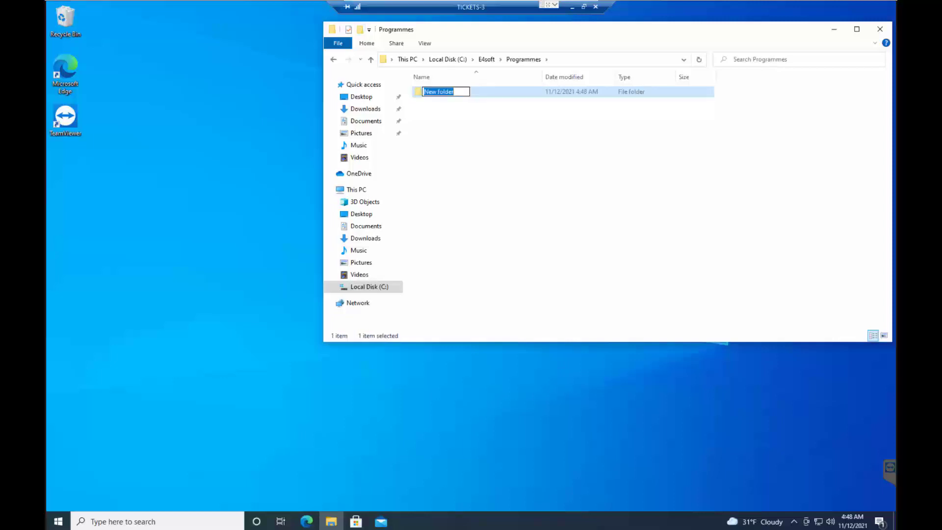
text(Log)
key(Return)
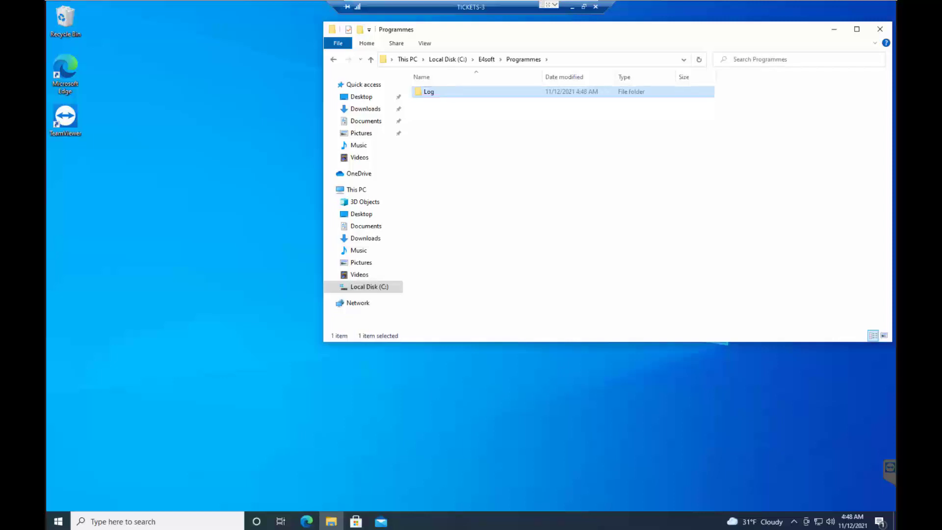
key(ctrl+shift+n)
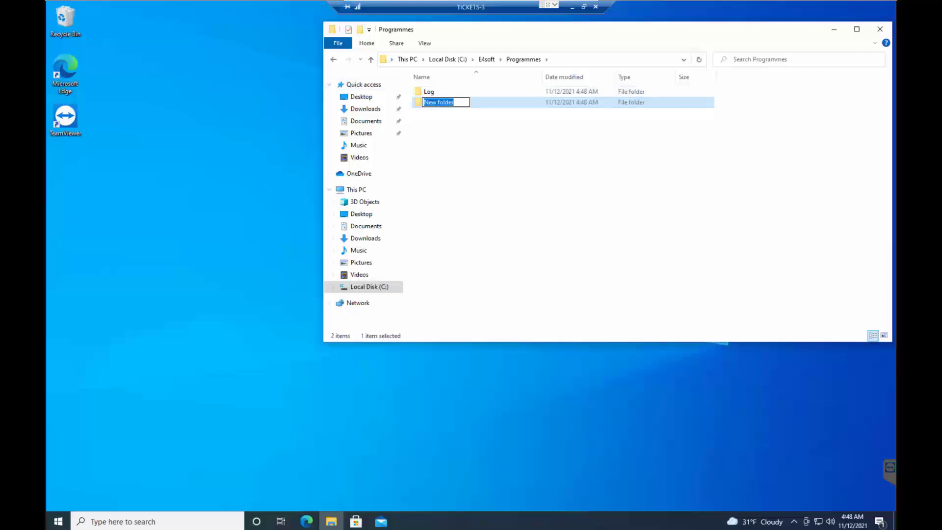
text(Logs)
key(Return)
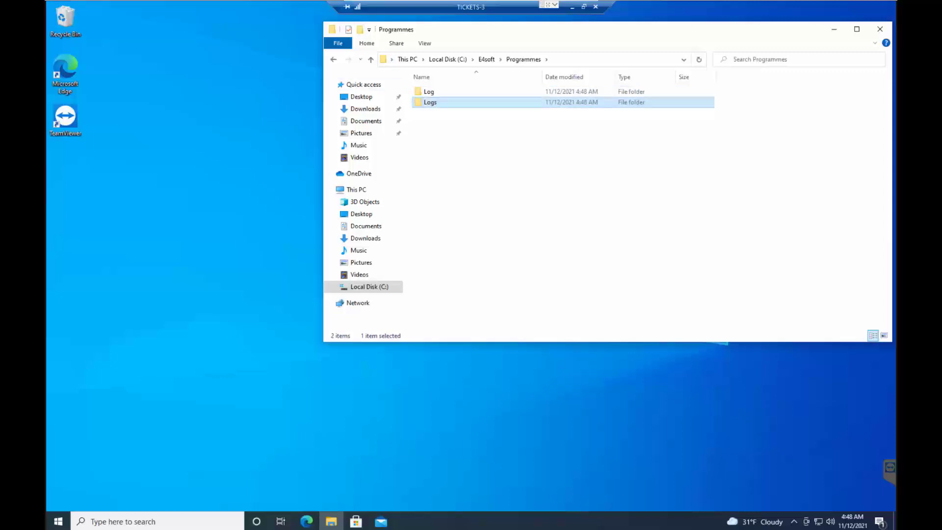
Open a second File Explorer window beside the first and browse the network to E4SOFT-SERVER > Common > e4SoftMaj.
right_click(331, 522)
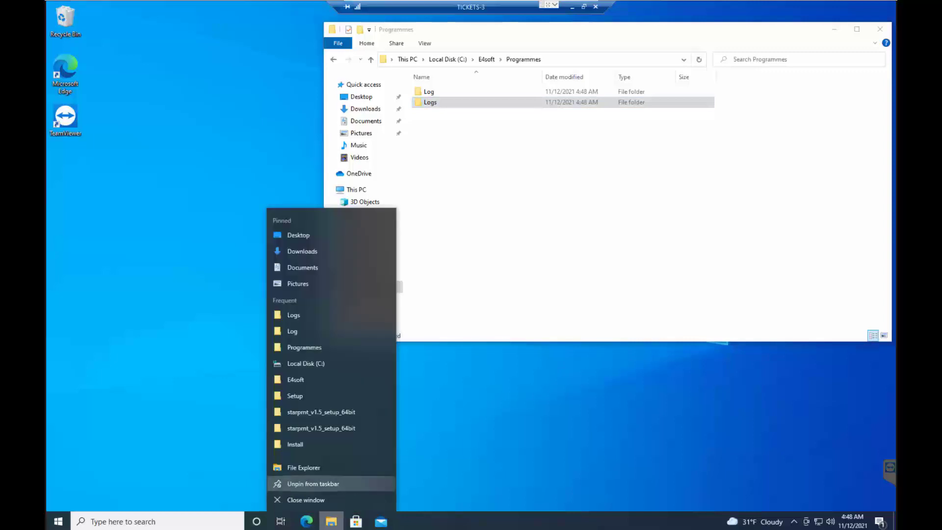
click(304, 467)
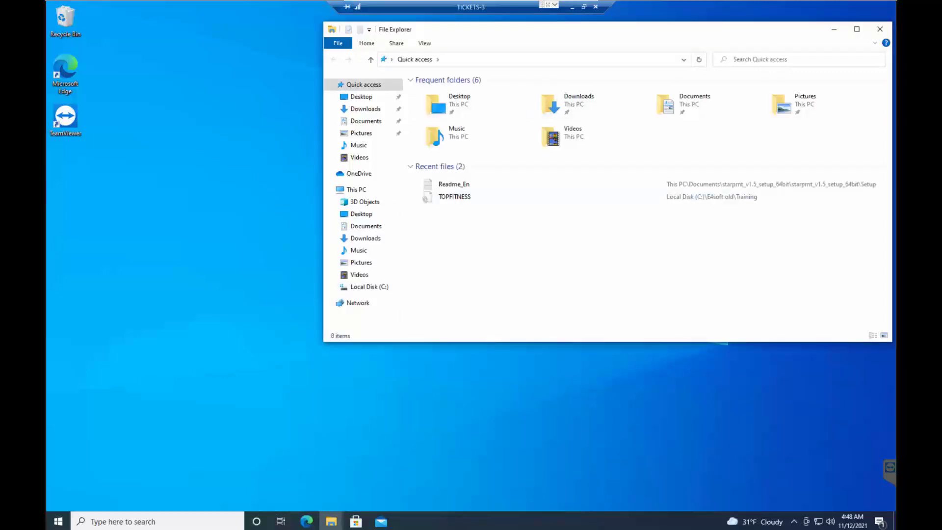
drag(491, 30, 219, 190)
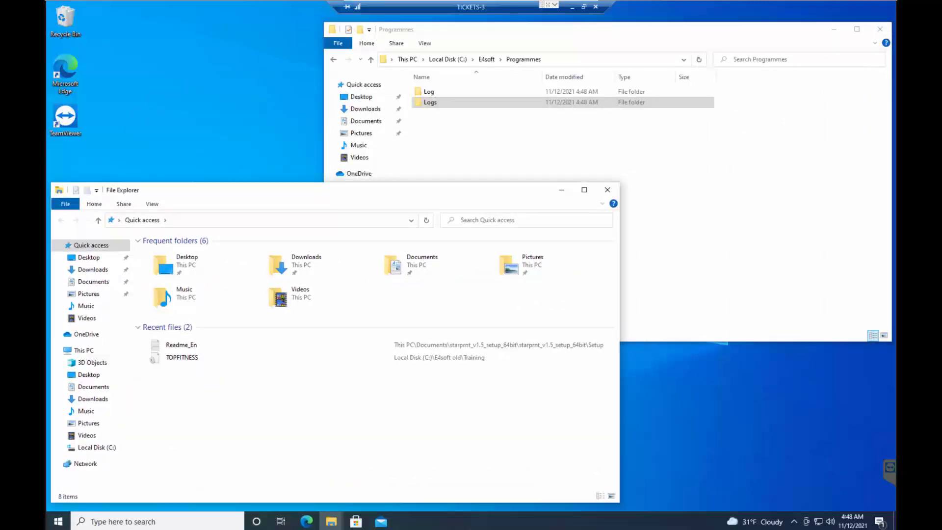
click(85, 463)
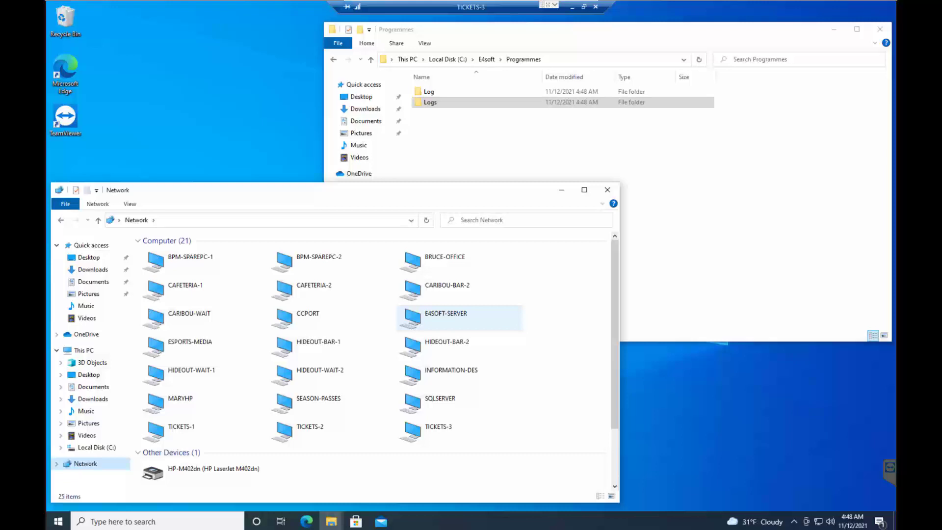
double_click(445, 317)
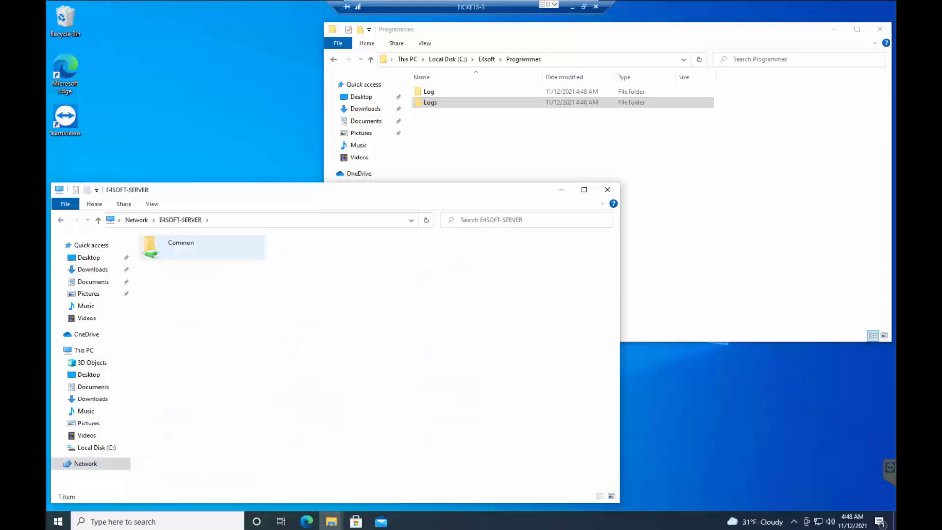
right_click(189, 242)
click(214, 250)
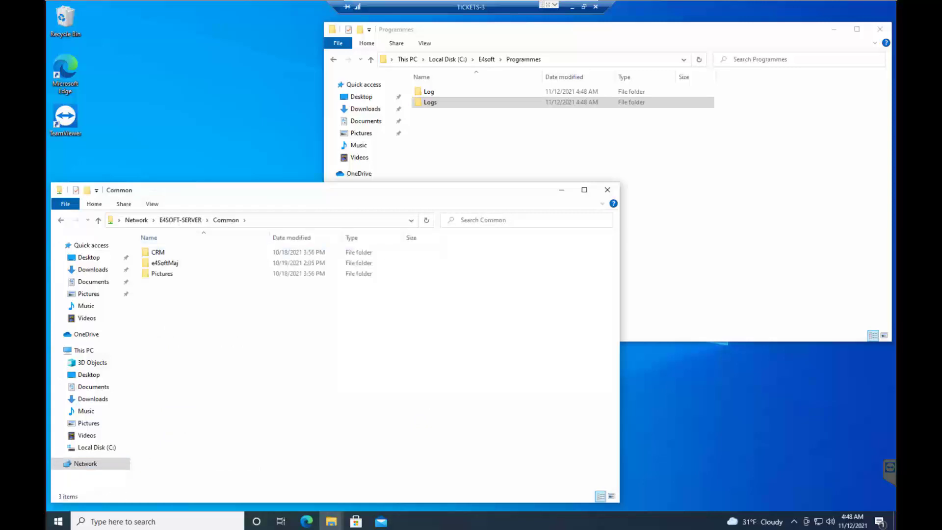
double_click(165, 263)
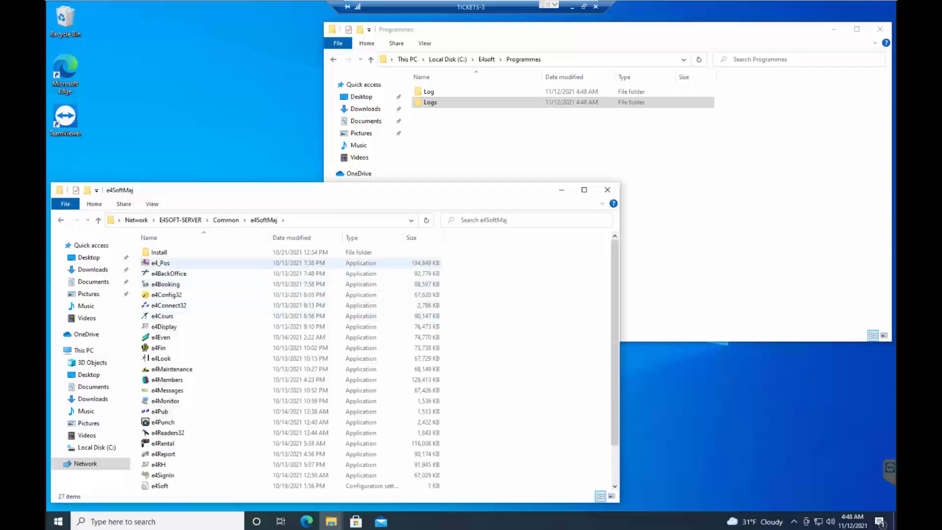
Copy every file in e4SoftMaj, from e4_Pos to TopSp1.wdd but without the Install folder, into C:\E4soft\Programmes.
click(160, 263)
key(shift+End)
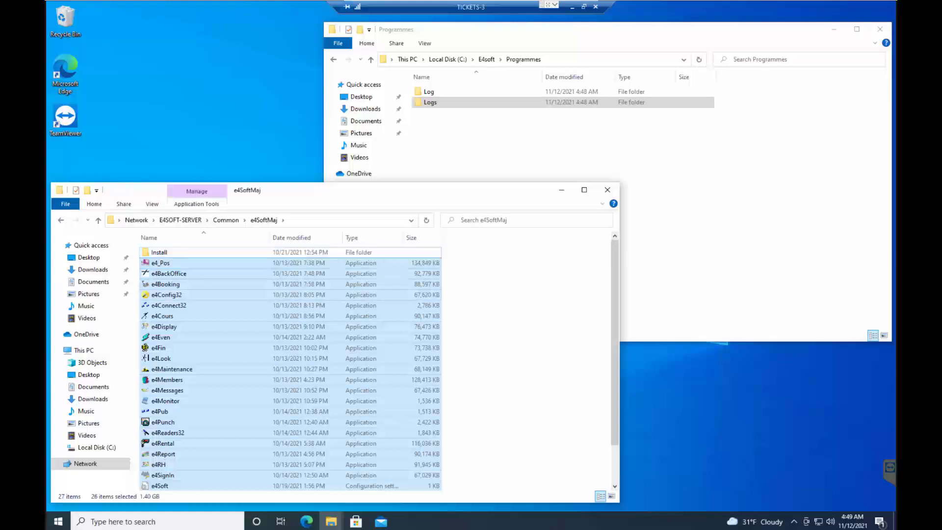
scroll(231, 297, down, 2)
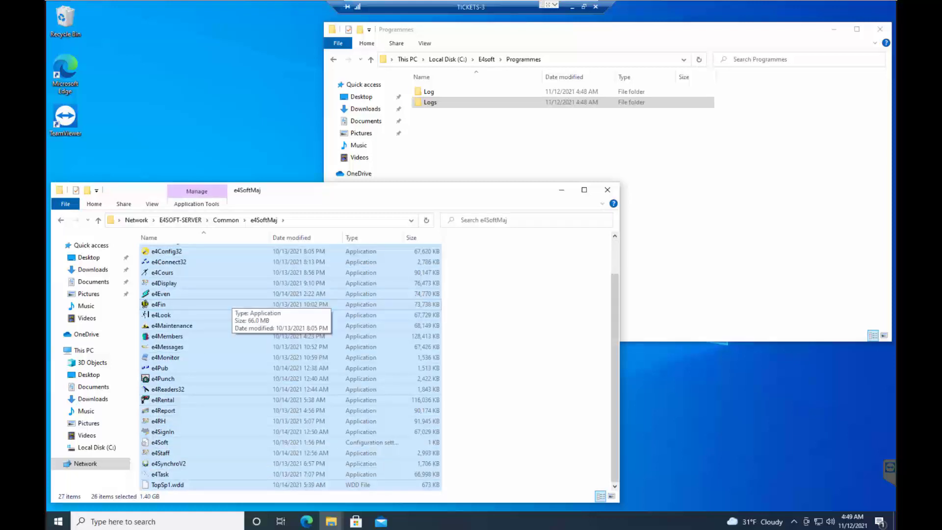
right_click(232, 301)
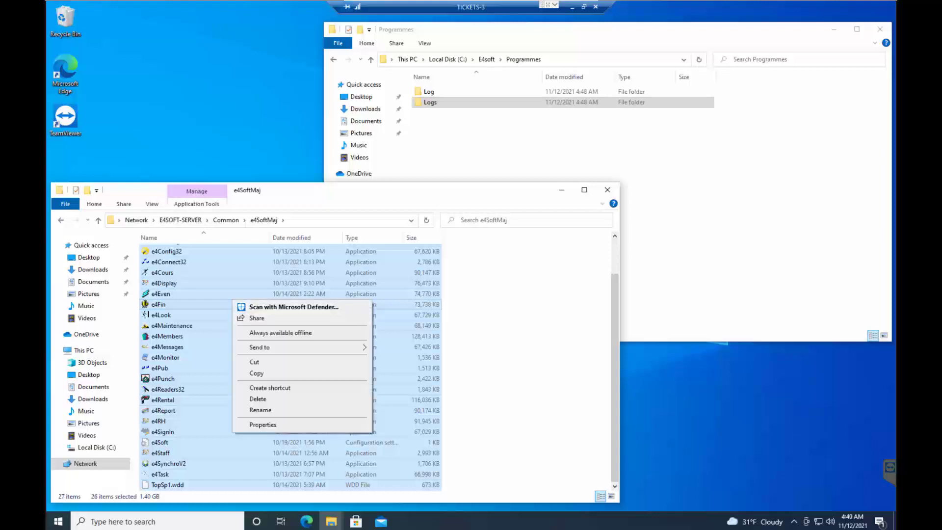
click(256, 373)
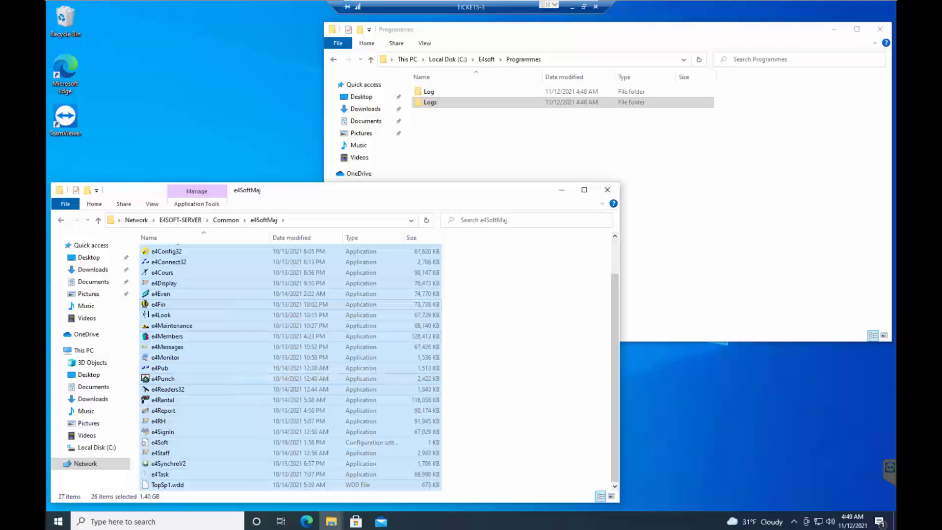
click(505, 162)
right_click(505, 162)
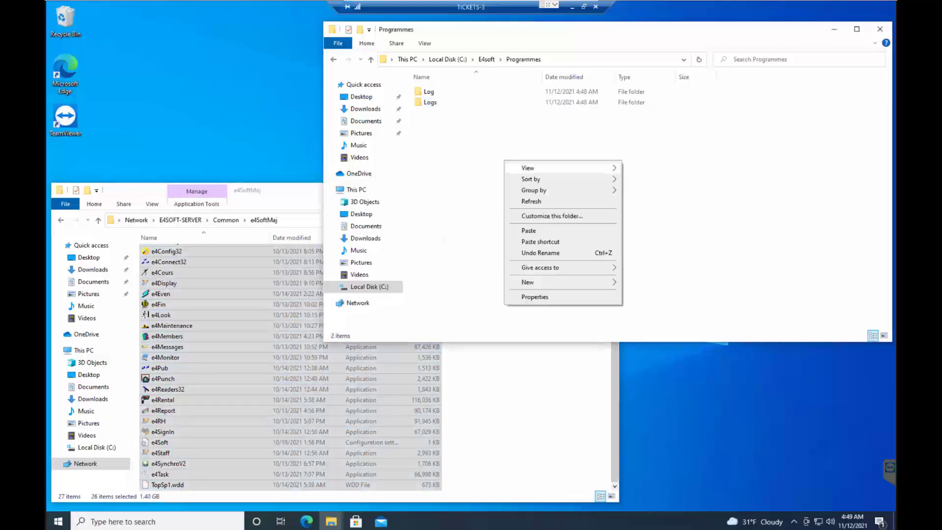
click(528, 230)
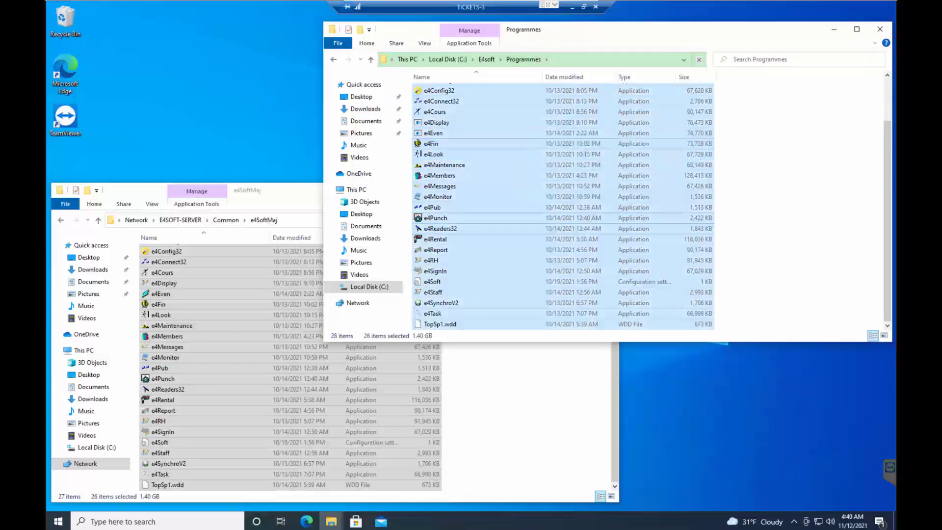
click(441, 207)
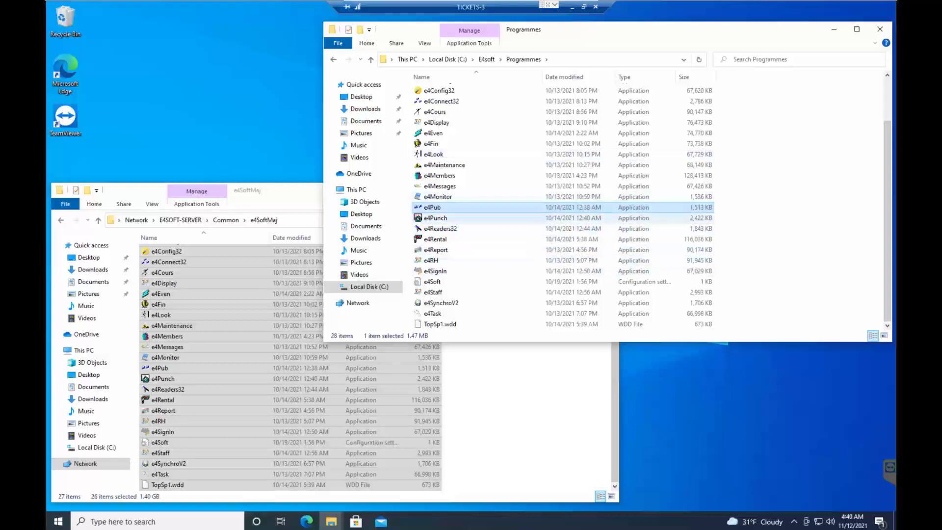
mouse_move(452, 218)
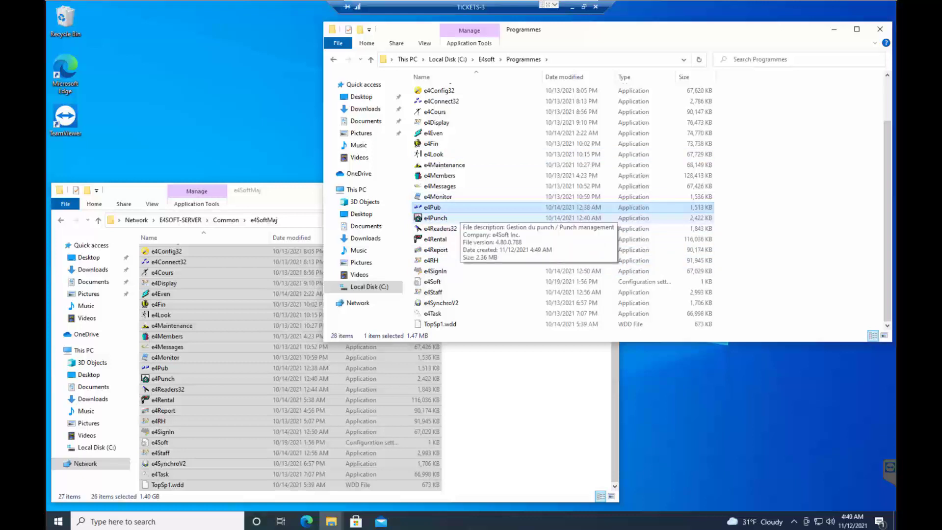
scroll(452, 218, up, 2)
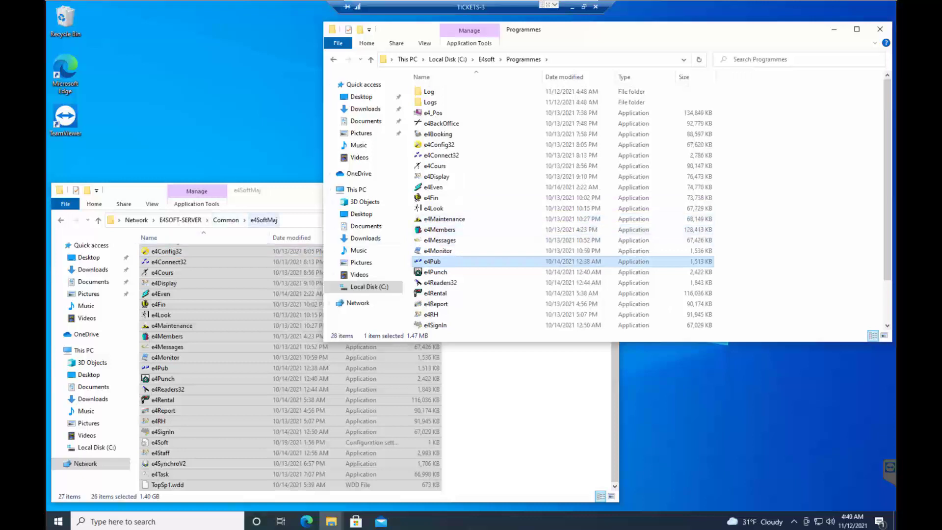
Copy InstallFramework and TOPFITNESS from the server's e4SoftMaj\Install folder into the local Programmes folder.
click(280, 191)
scroll(290, 316, up, 2)
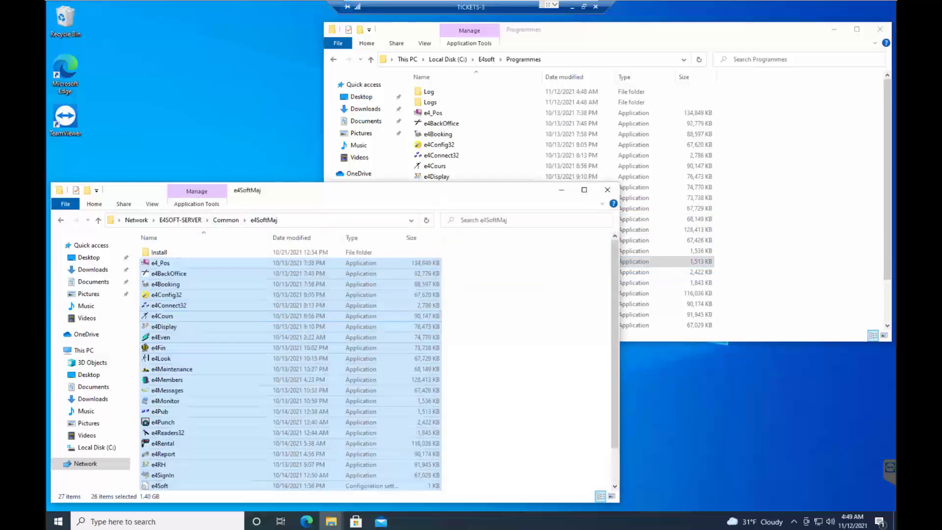
double_click(159, 252)
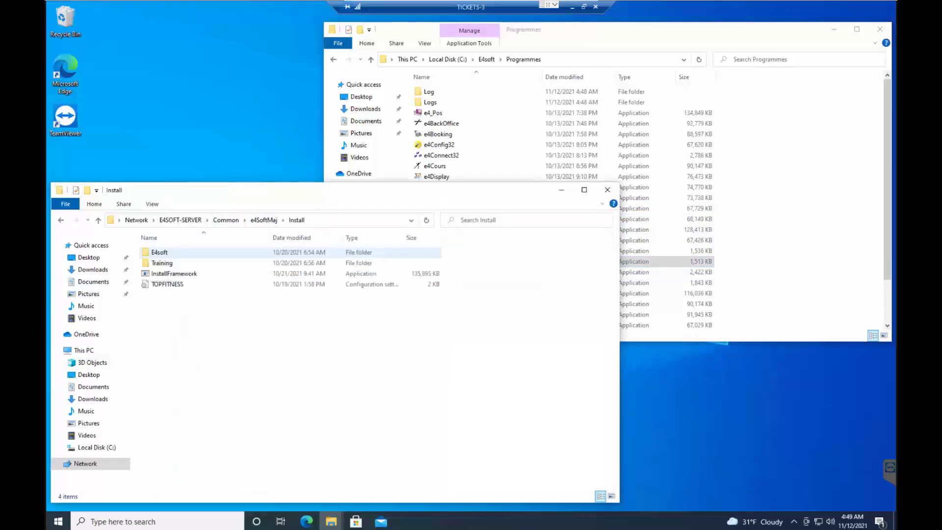
click(167, 284)
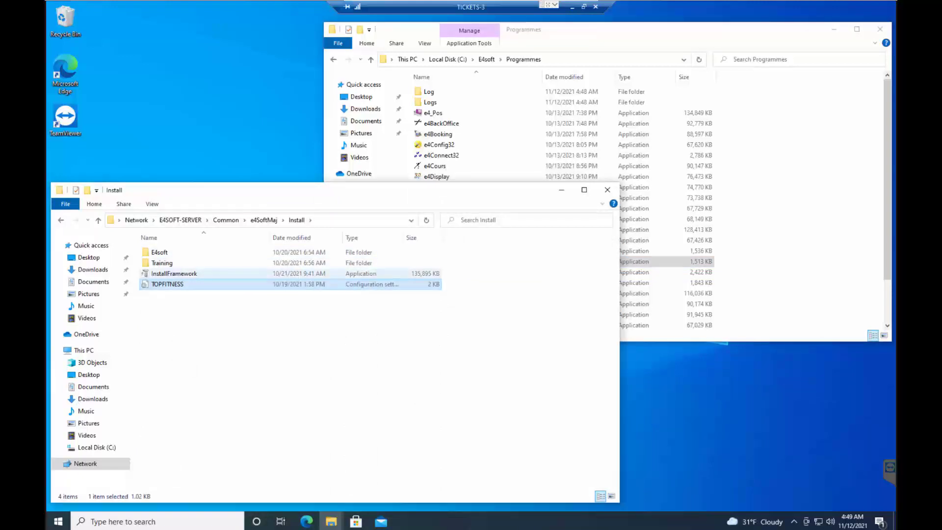
click(174, 273)
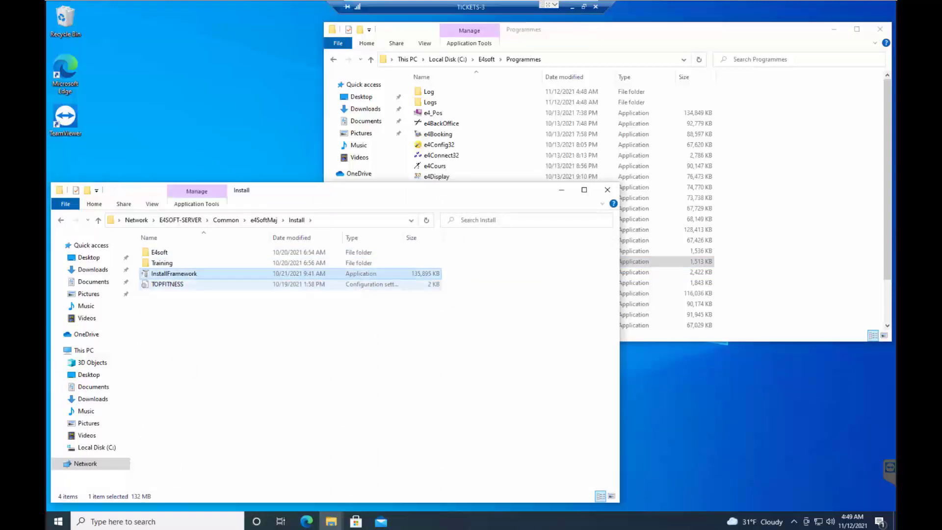
ctrl+click(167, 284)
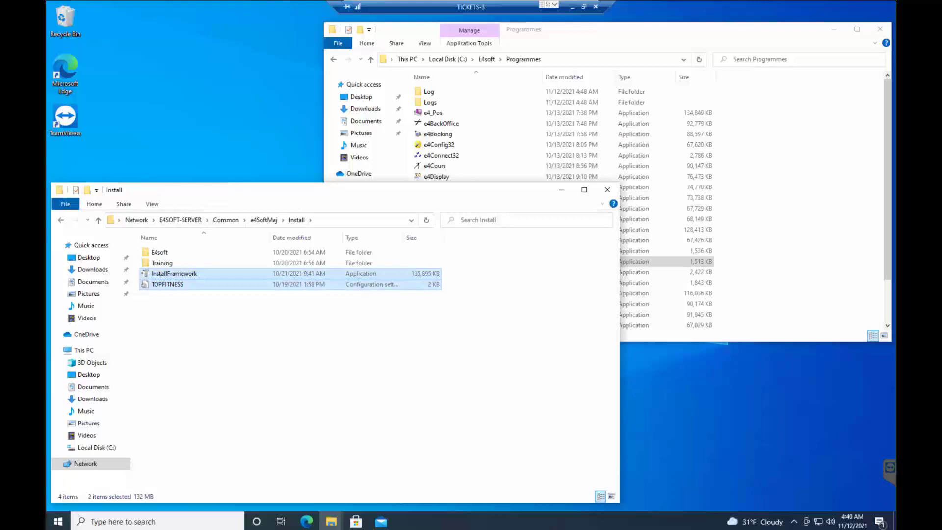
right_click(174, 284)
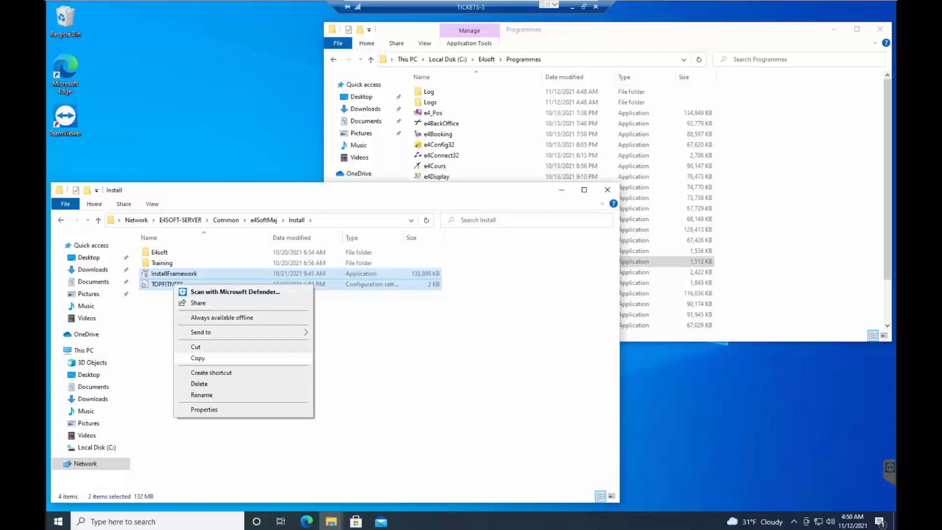
click(197, 358)
click(767, 279)
right_click(767, 279)
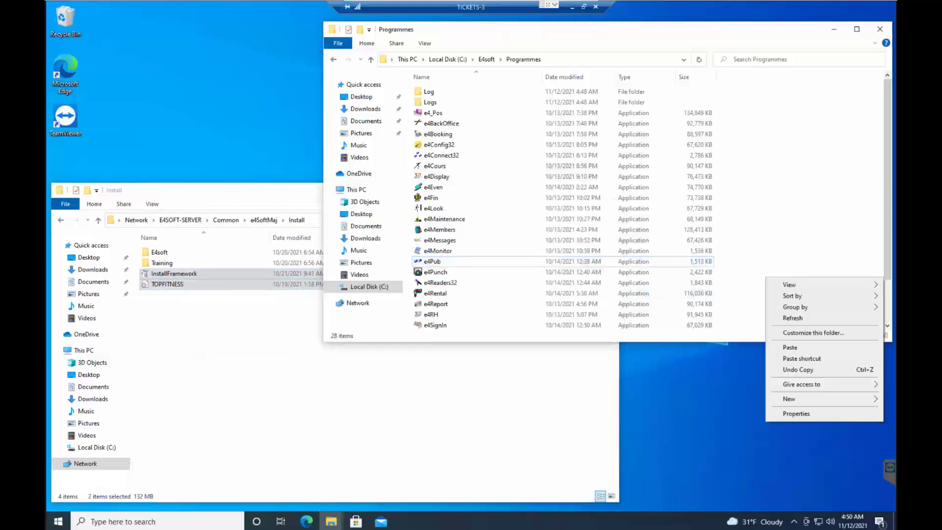
click(791, 347)
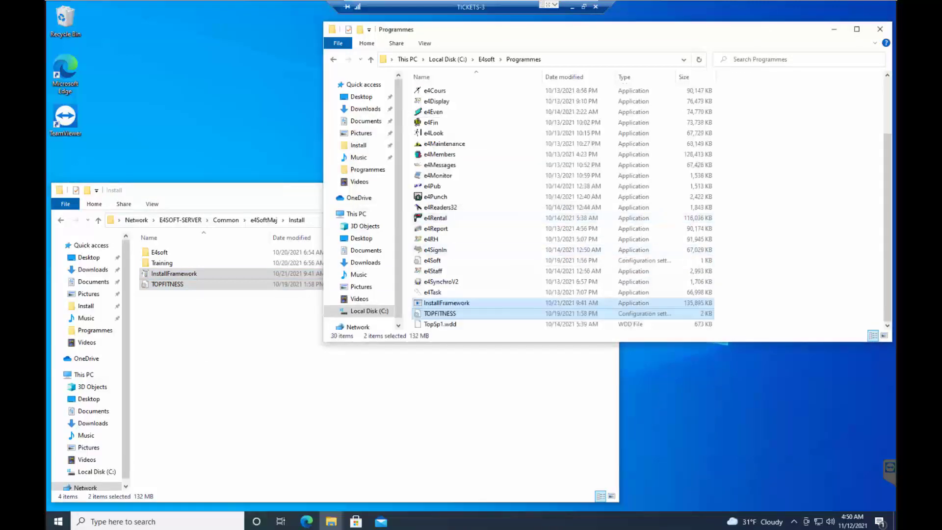
Run the InstallFramework application in the local Programmes folder as administrator.
right_click(452, 303)
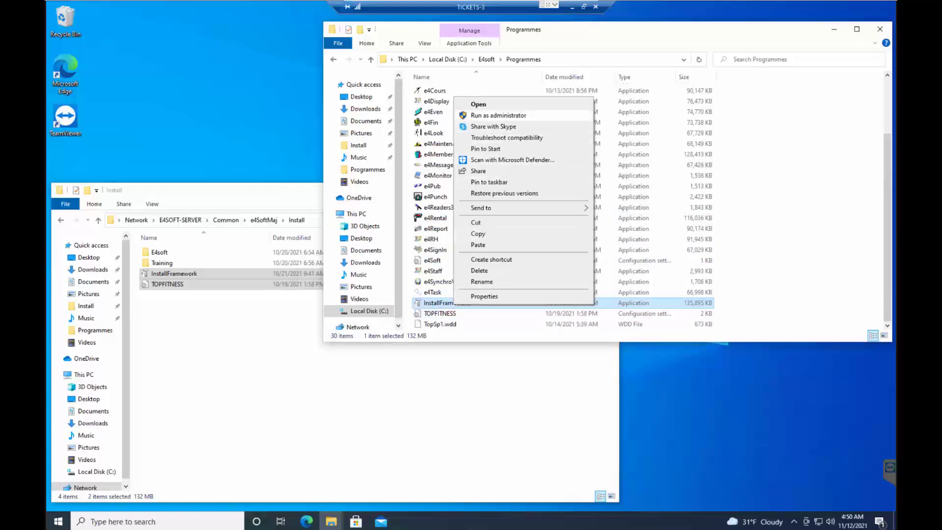
click(498, 116)
click(419, 332)
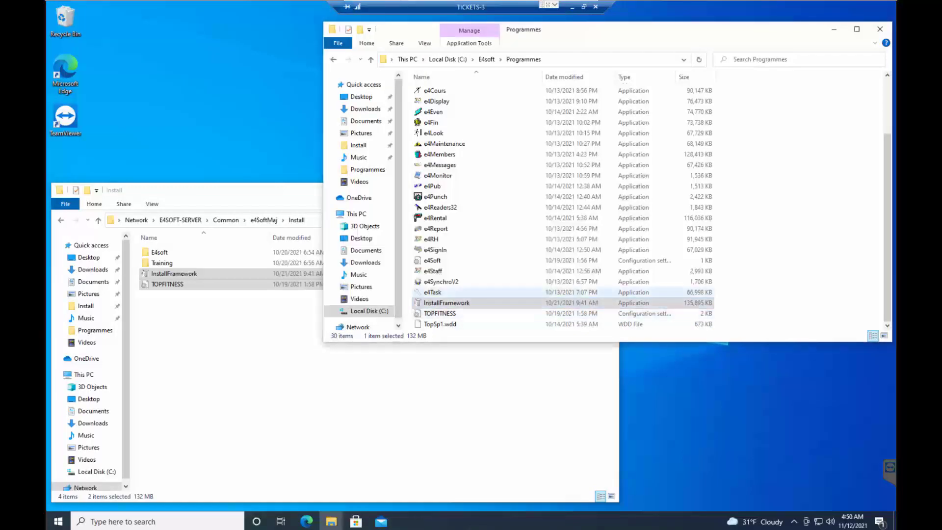
Permanently delete InstallFramework from the local Programmes folder.
click(441, 292)
click(446, 303)
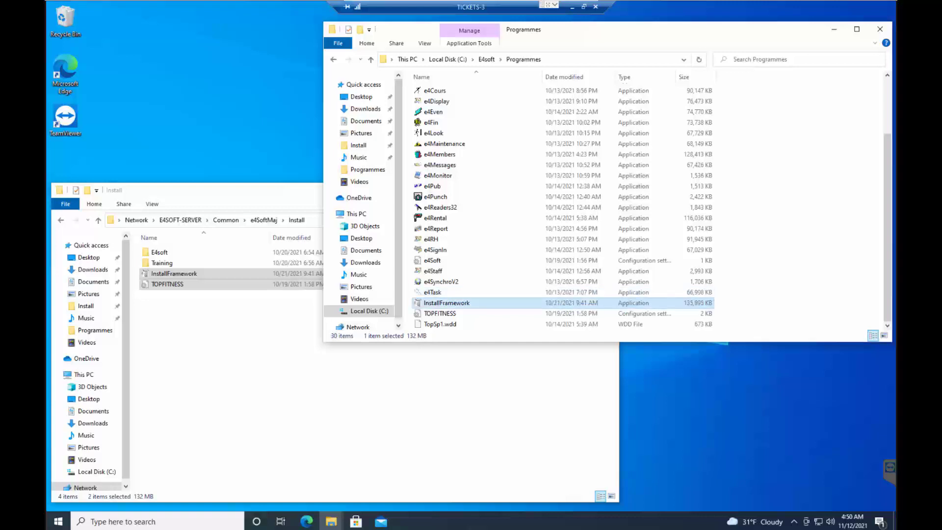
key(shift+Delete)
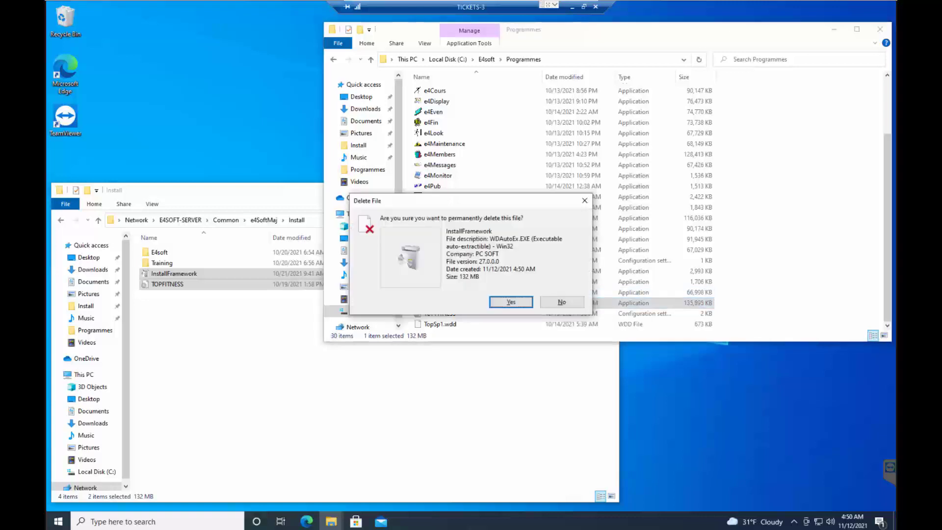
key(Return)
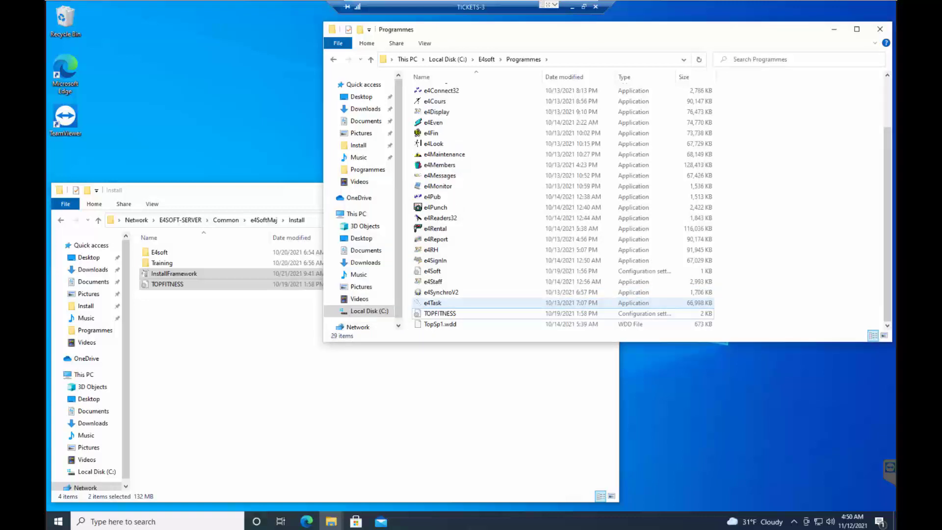
Open the local TOPFITNESS configuration file, check the server and database settings under [BD_HFCS], and close it.
click(444, 313)
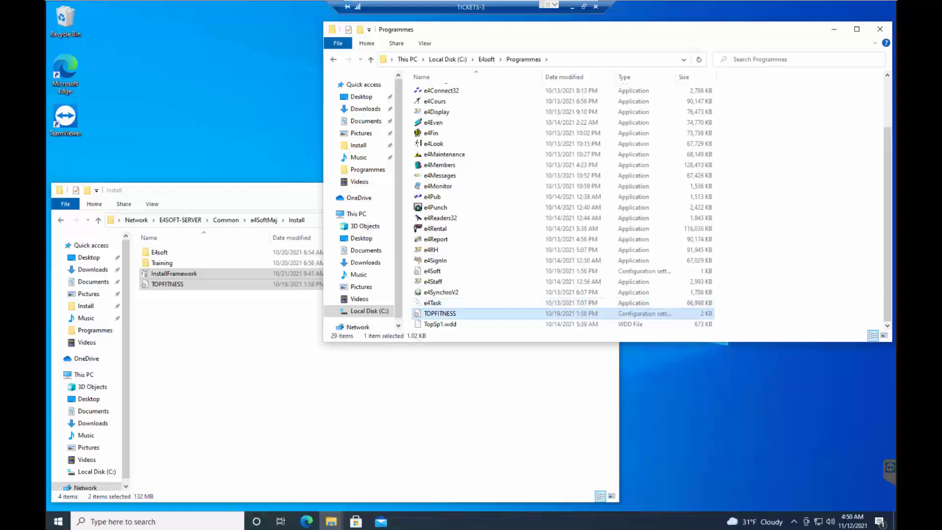
key(Return)
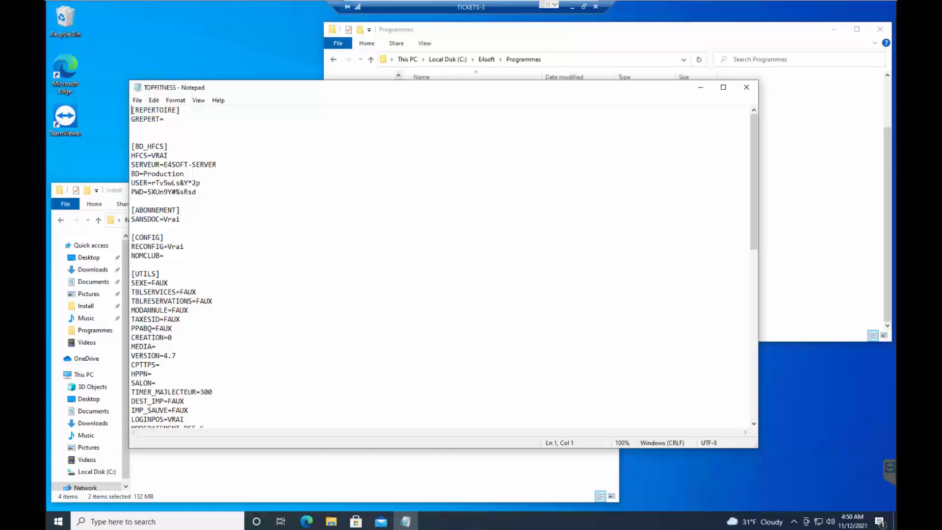
key(shift+Down)
key(shift+Down)
key(shift+Down)
key(shift+Down)
key(shift+Down)
key(shift+End)
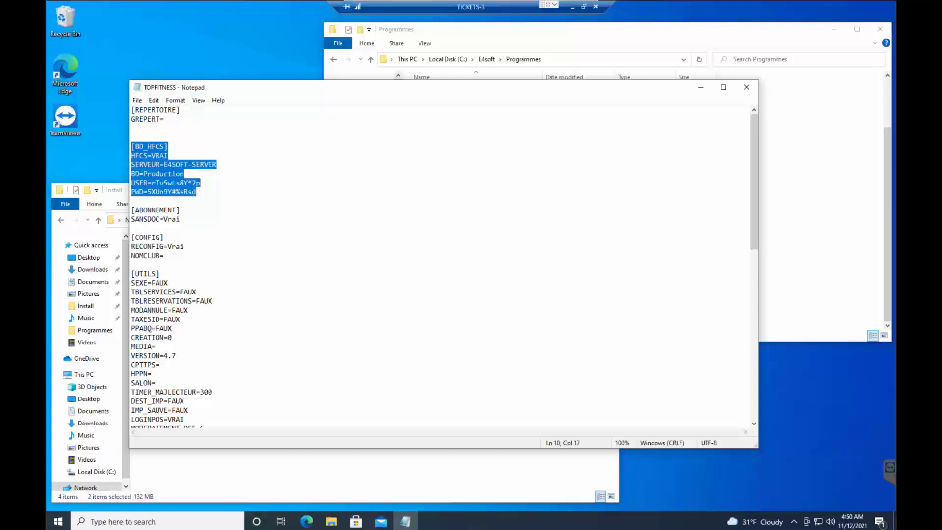
click(746, 87)
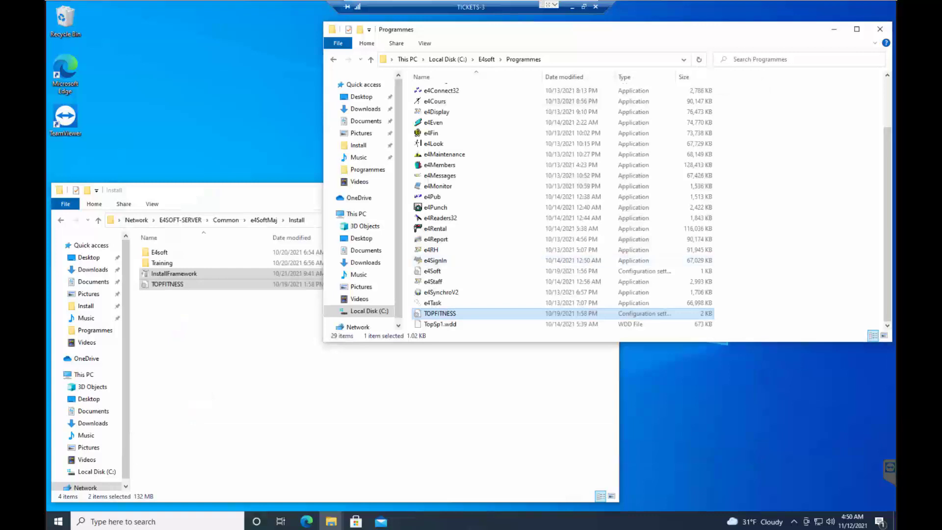
Launch e4Staff from the Programmes folder, close its planning window, and start e4Task.
scroll(490, 269, up, 1)
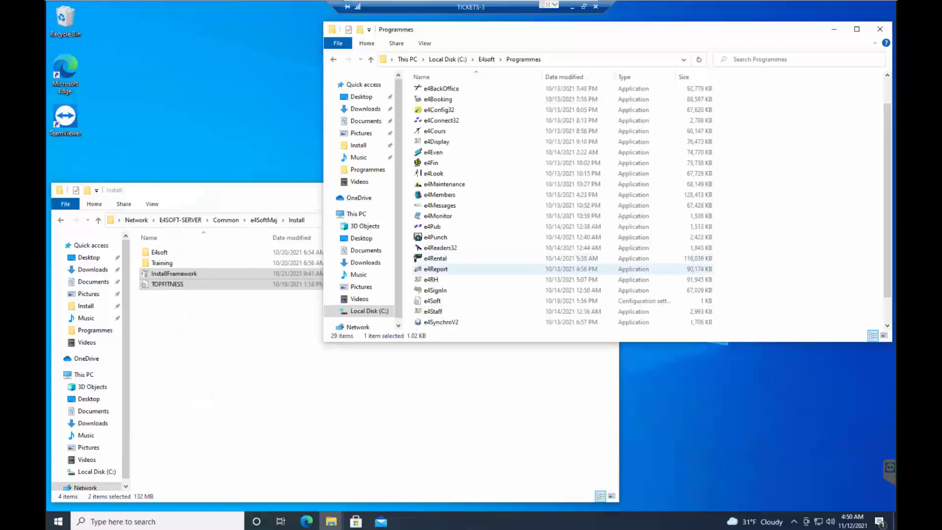
scroll(491, 268, down, 1)
click(491, 281)
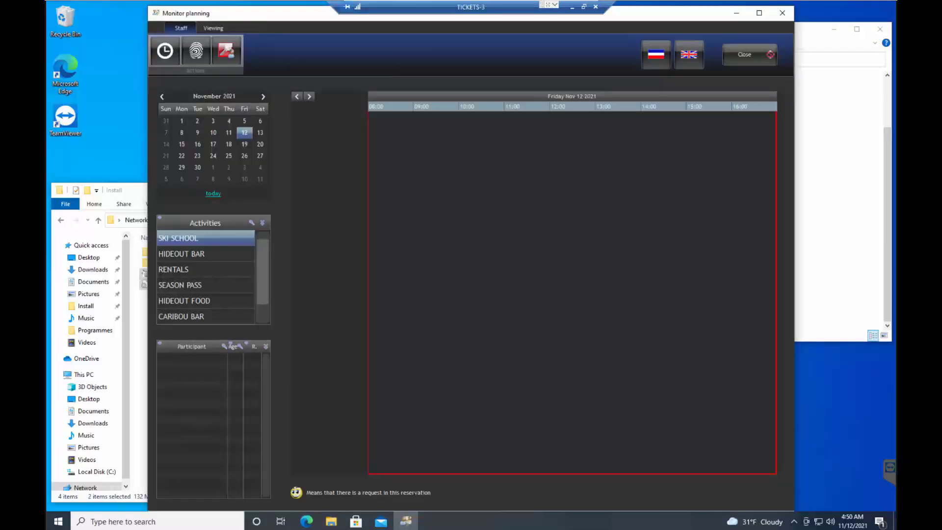
click(781, 13)
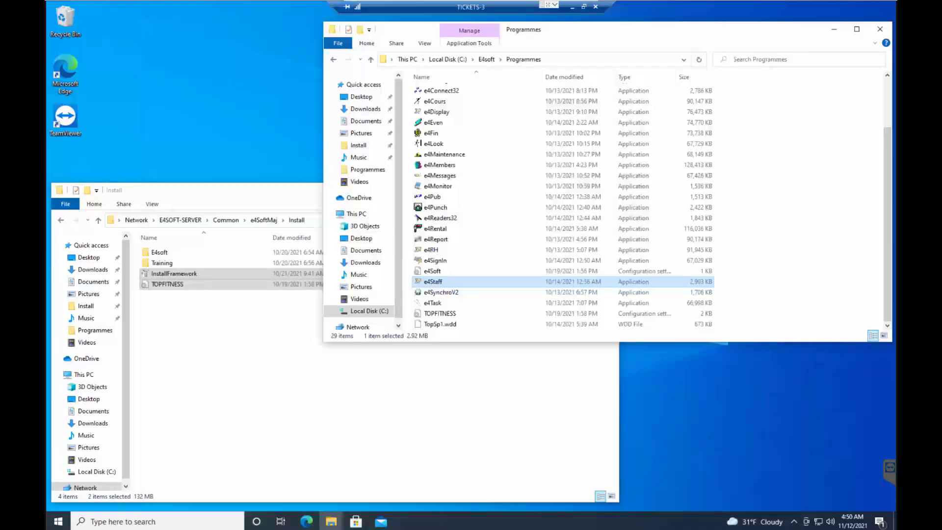
double_click(461, 302)
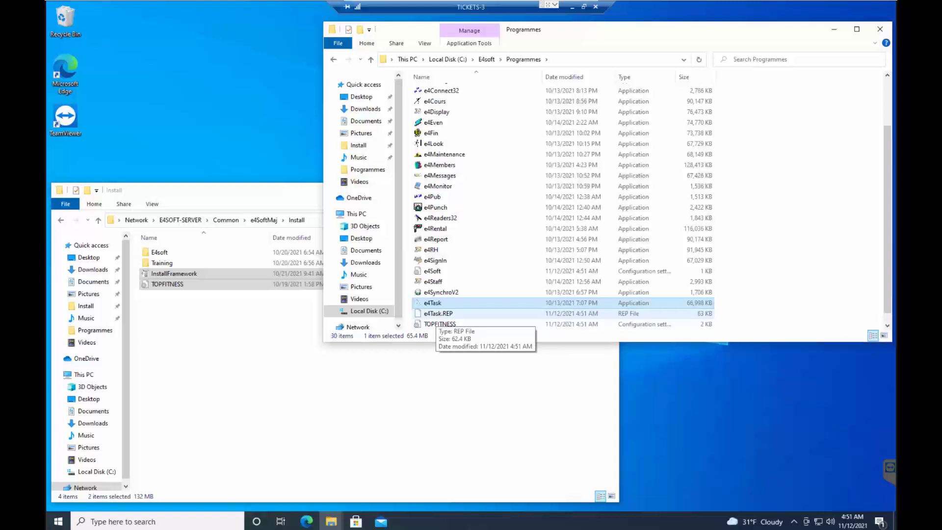
scroll(436, 317, up, 2)
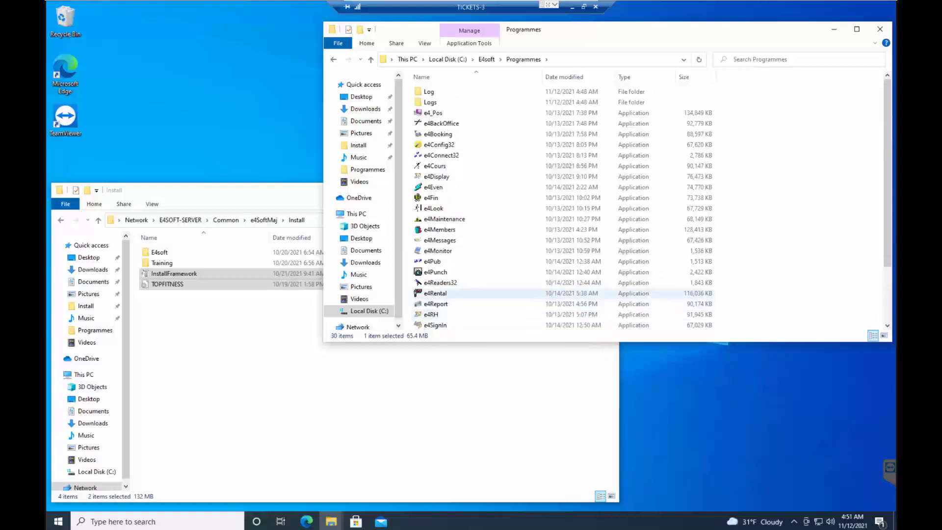
Copy the full network path of the e4SoftMaj folder from its security properties, under Common on E4SOFT-SERVER.
click(180, 219)
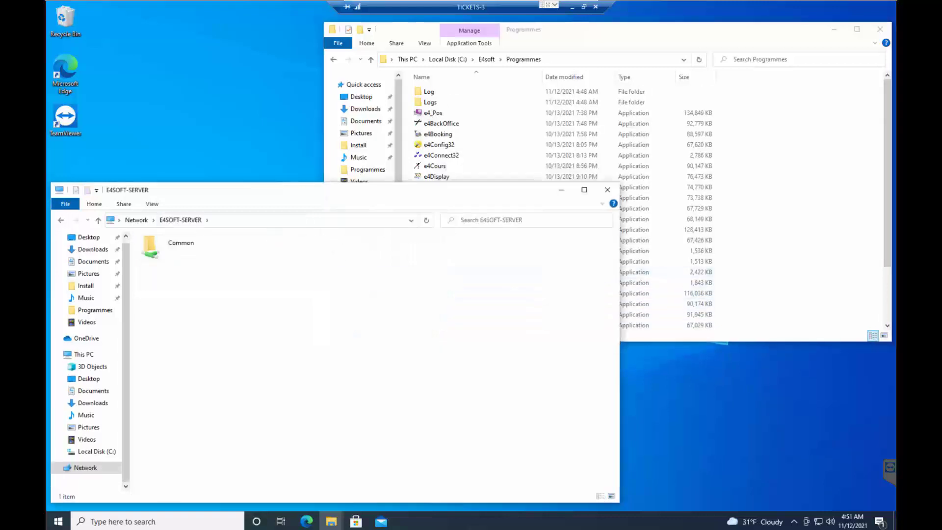
right_click(189, 242)
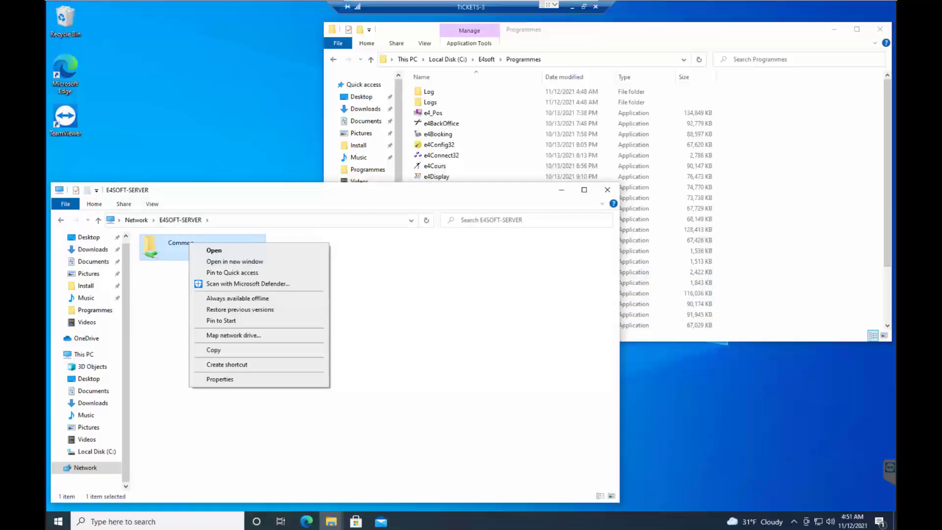
click(214, 250)
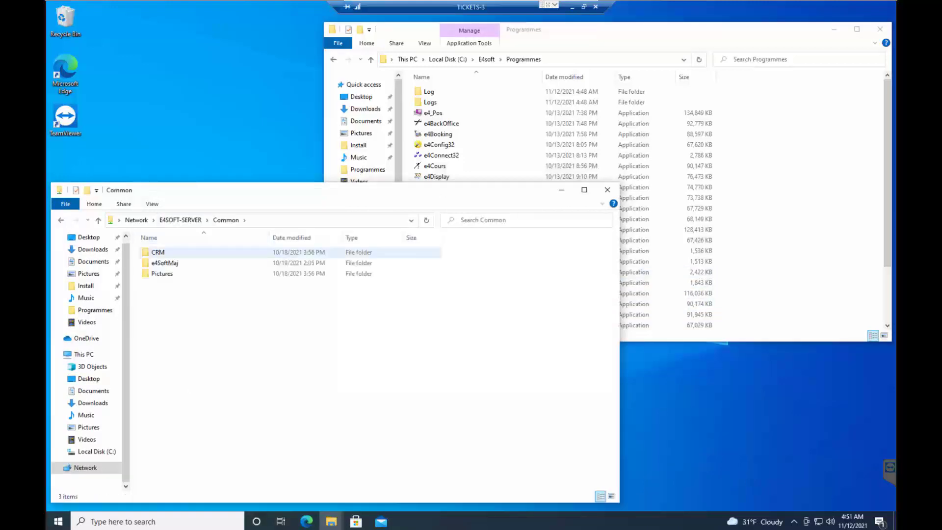
right_click(173, 265)
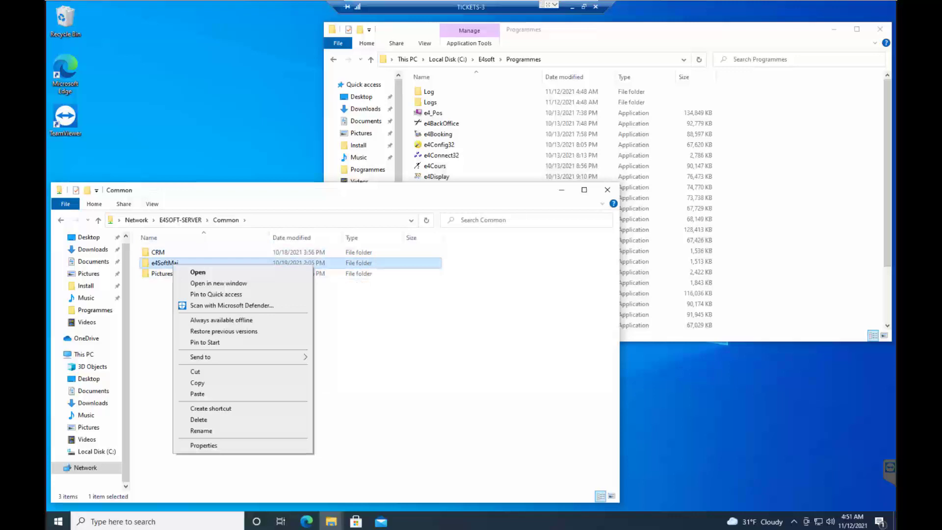
click(204, 445)
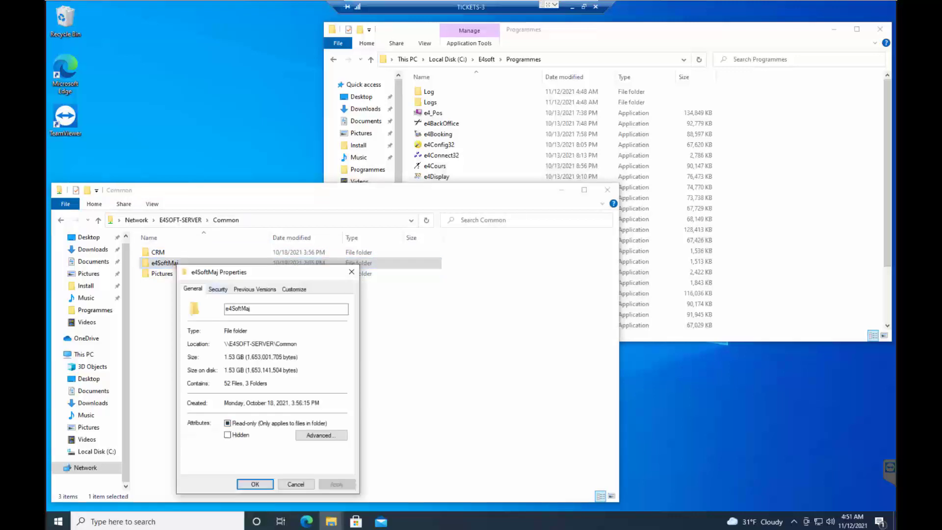
click(218, 289)
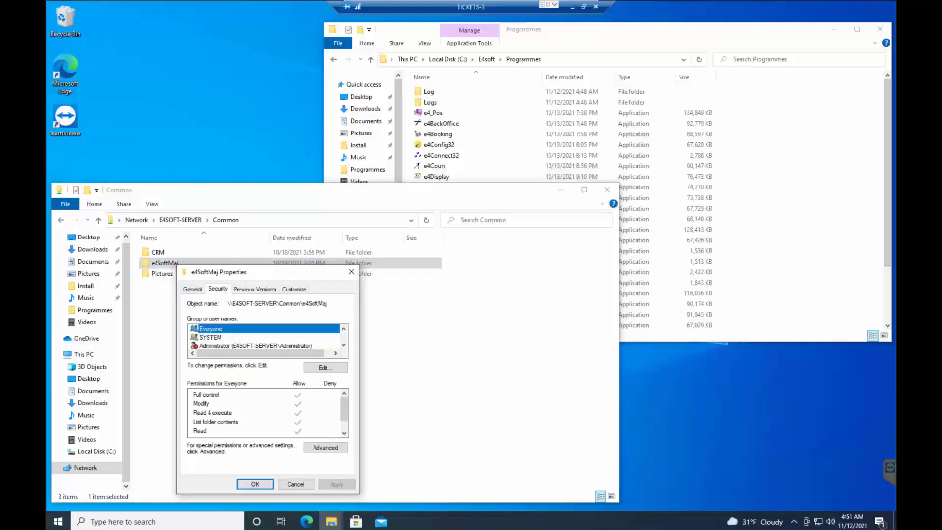
drag(328, 303, 227, 303)
key(ctrl+c)
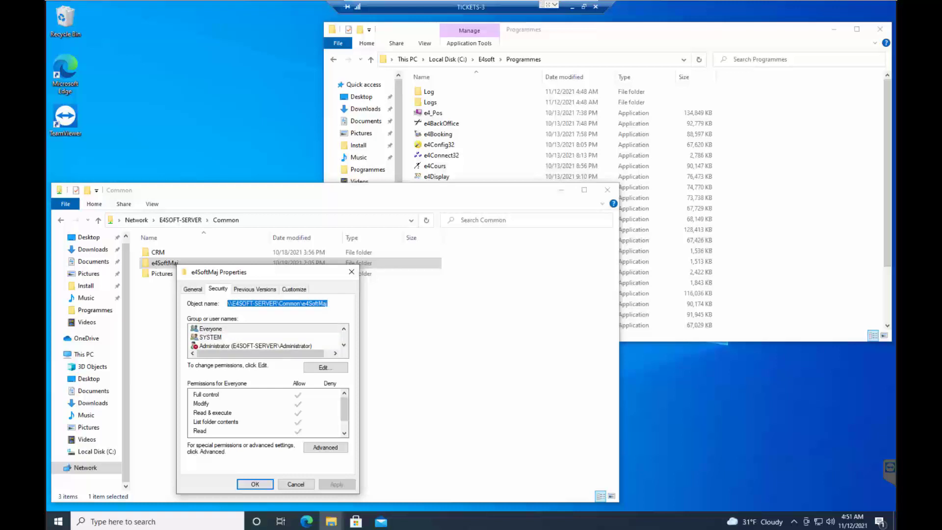
click(295, 484)
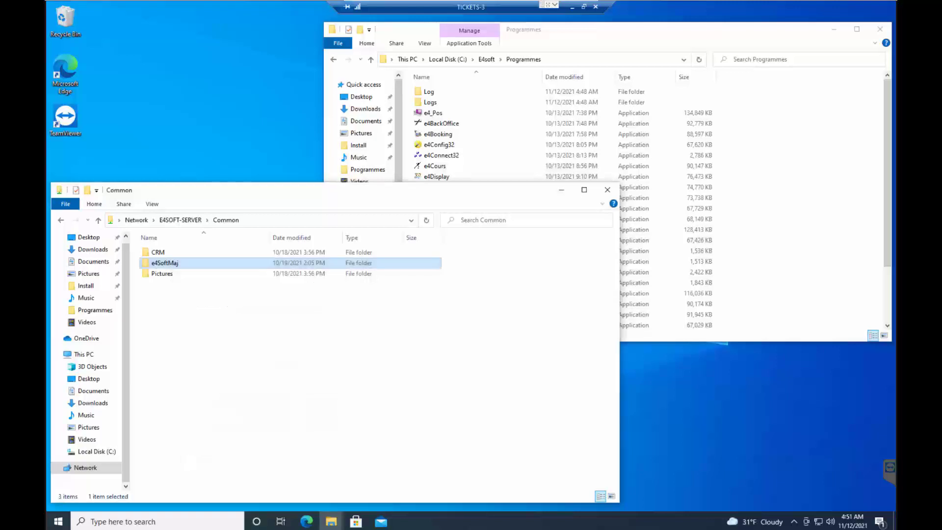
Start e4BackOffice from the Programmes folder and log in with the PIN.
click(442, 155)
click(442, 123)
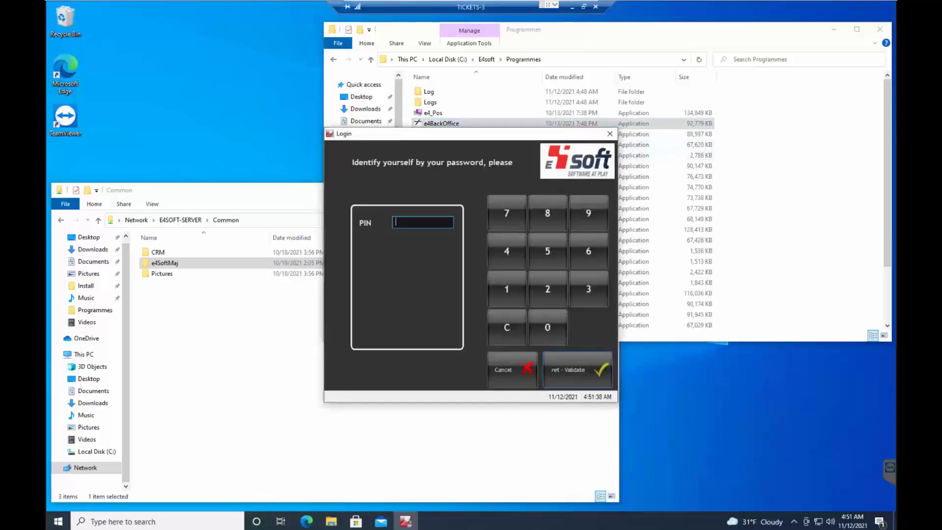
text(****)
key(Return)
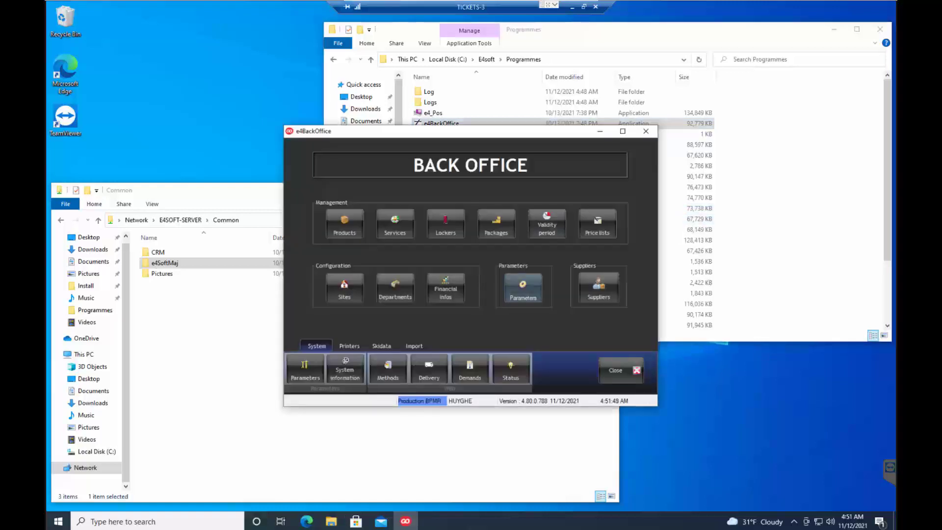
Set the live update UNC path in the system defaults to \\E4SOFT-SERVER\Common\e4SoftMaj\ and close e4BackOffice.
click(524, 287)
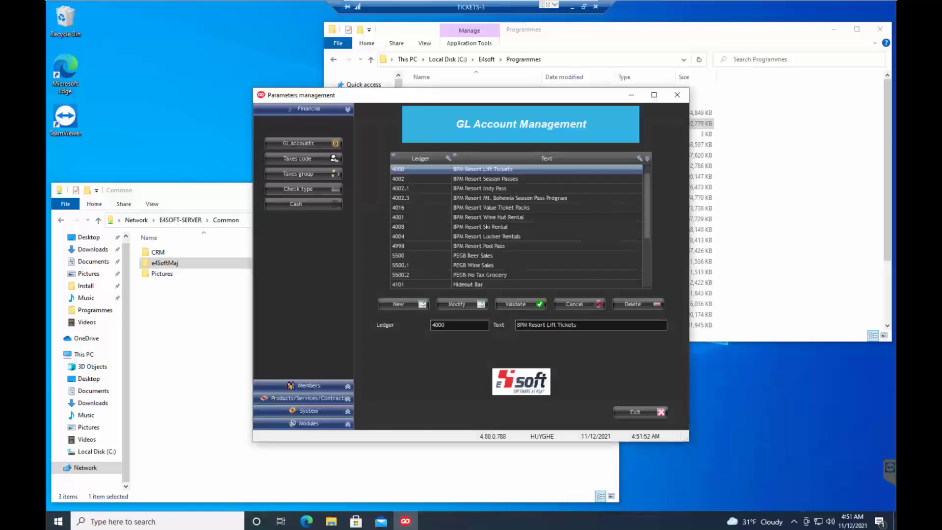
click(308, 411)
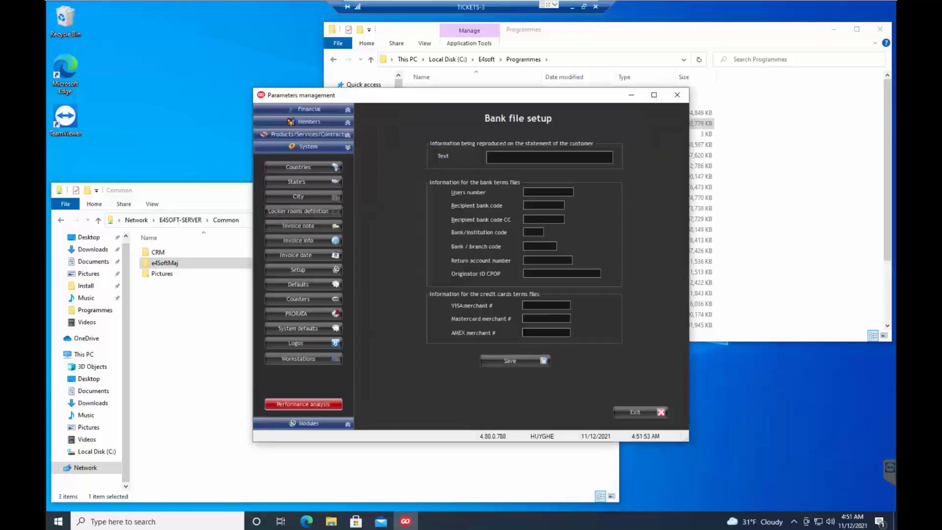
click(298, 328)
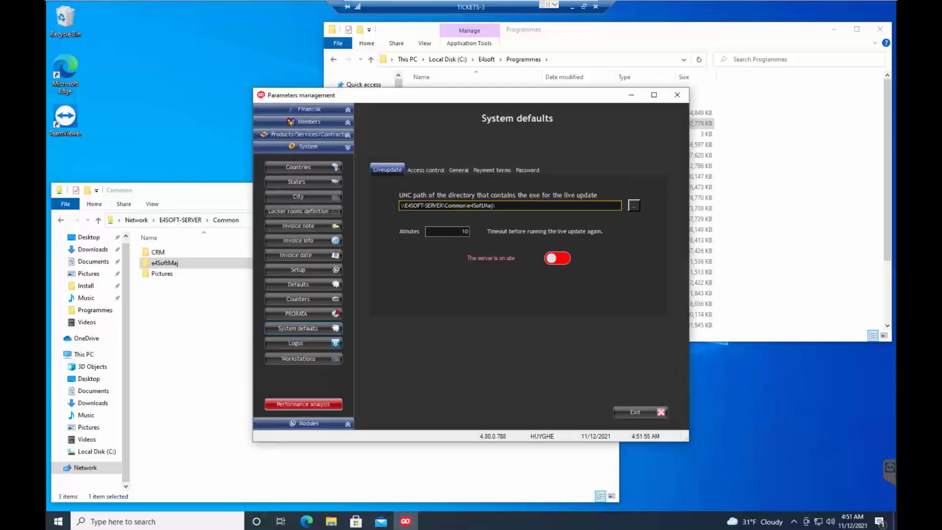
click(471, 205)
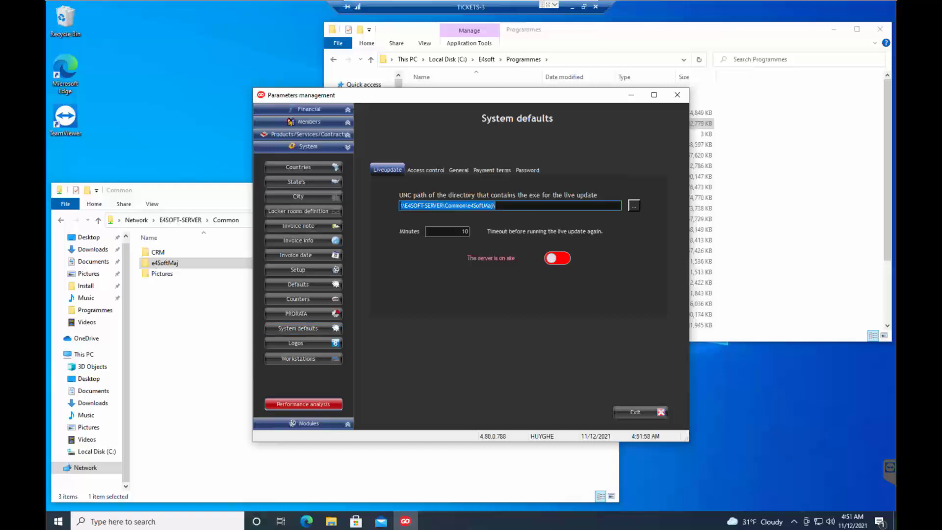
key(ctrl+v)
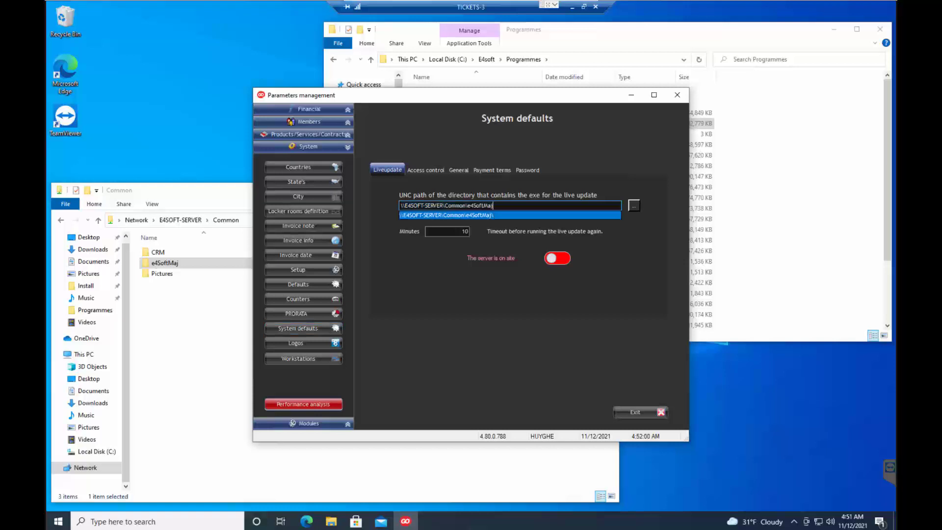
key(Tab)
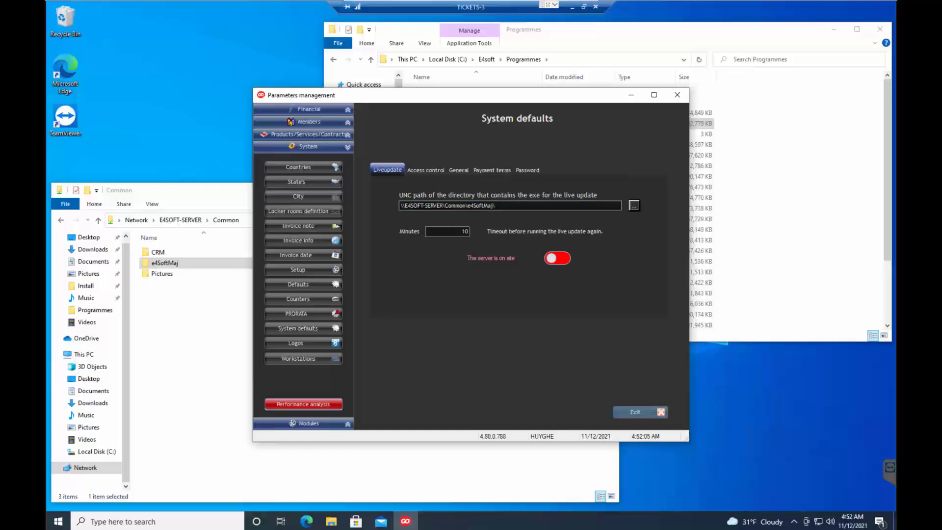
click(634, 413)
click(510, 295)
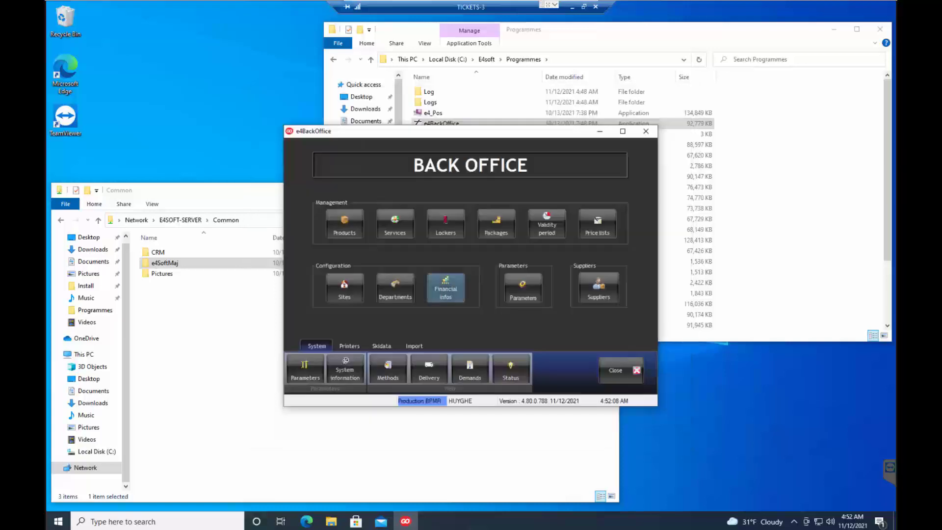
click(616, 370)
Open e4SynchroV2 from the Programmes folder and test its UNC update directory.
scroll(554, 206, down, 3)
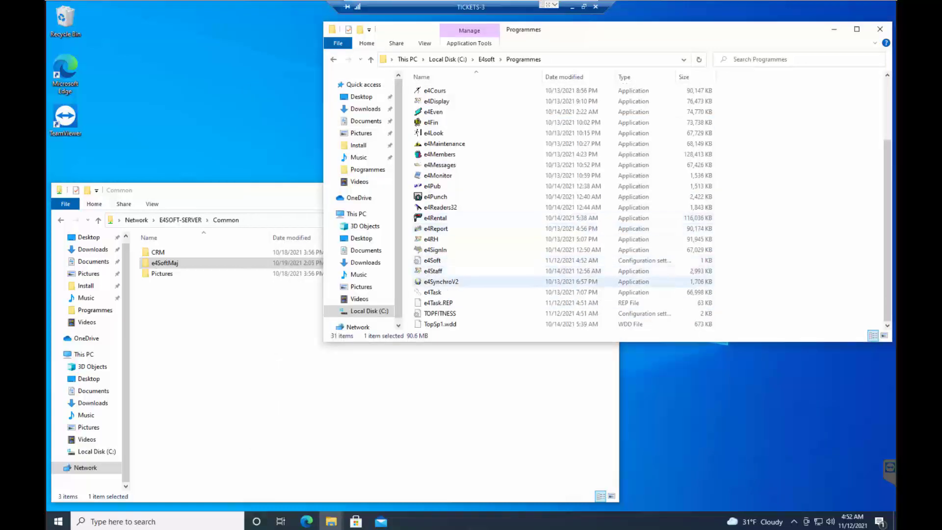
click(444, 282)
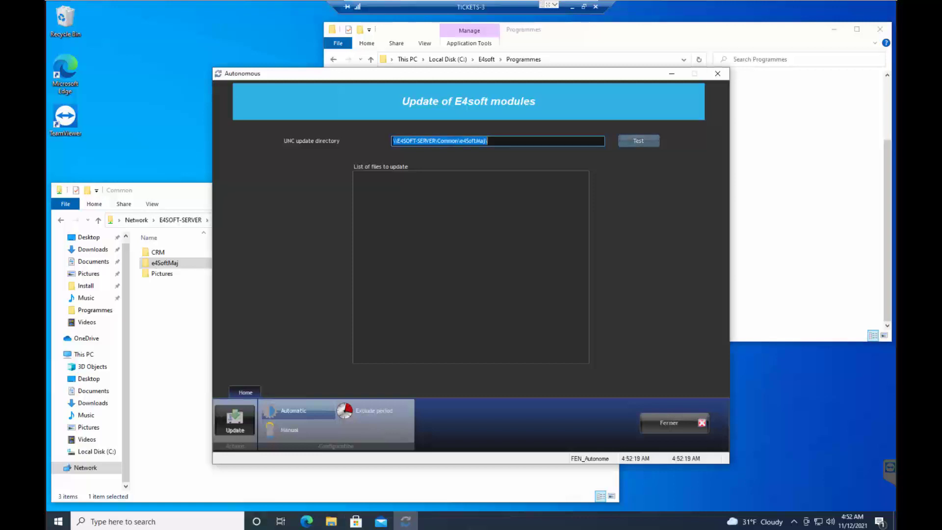
click(638, 140)
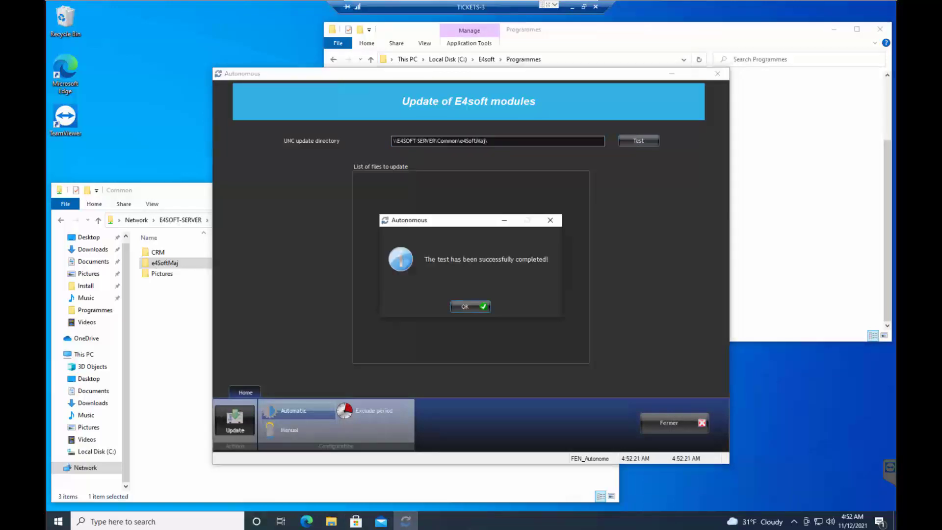
key(Return)
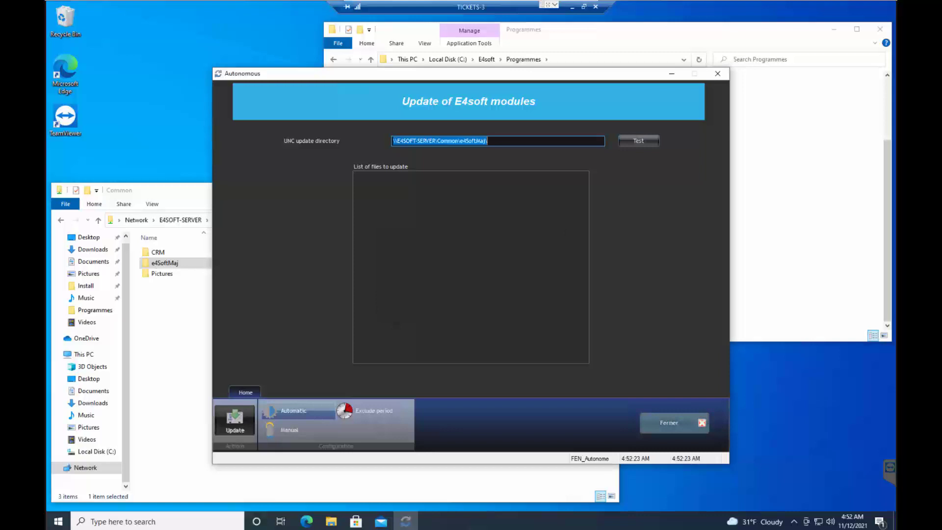
Close the e4SynchroV2 update window and duplicate the Programmes folder within E4soft on the local C: disk.
click(702, 422)
scroll(559, 206, up, 3)
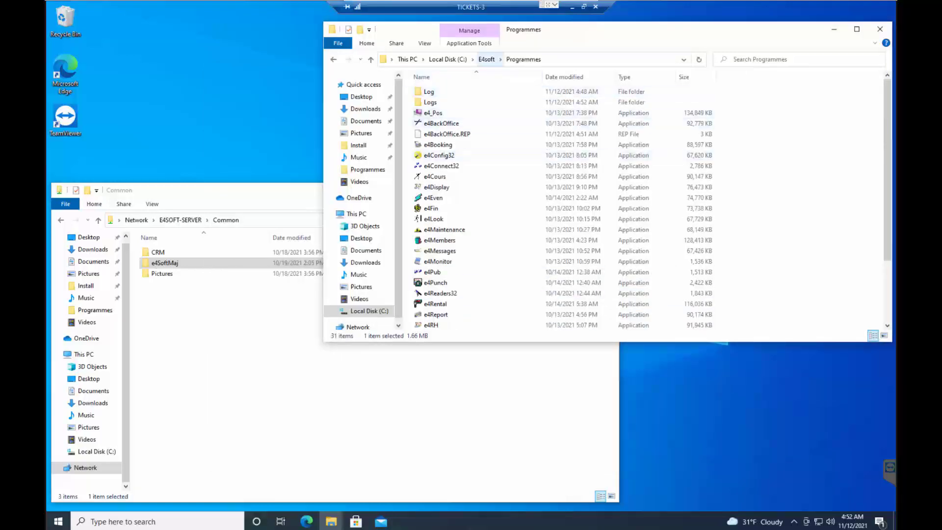
click(486, 59)
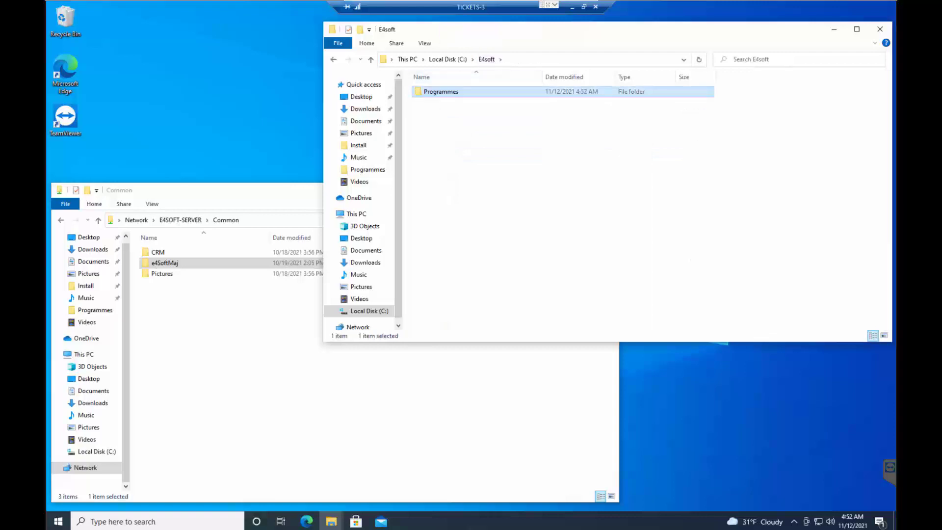
right_click(450, 94)
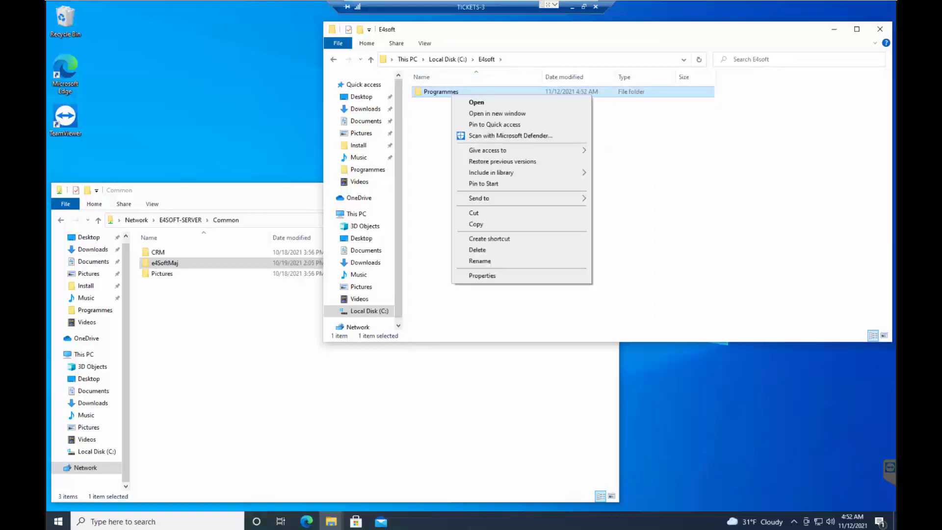
click(475, 225)
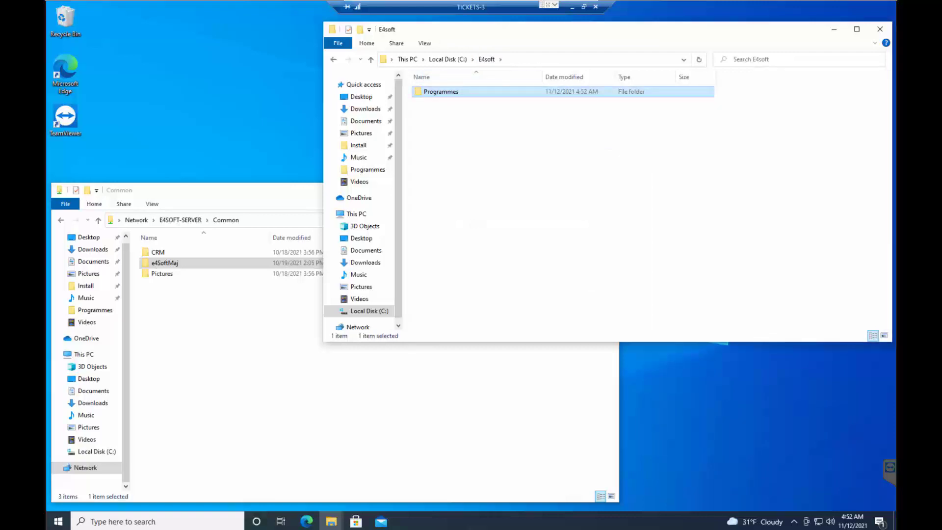
right_click(446, 156)
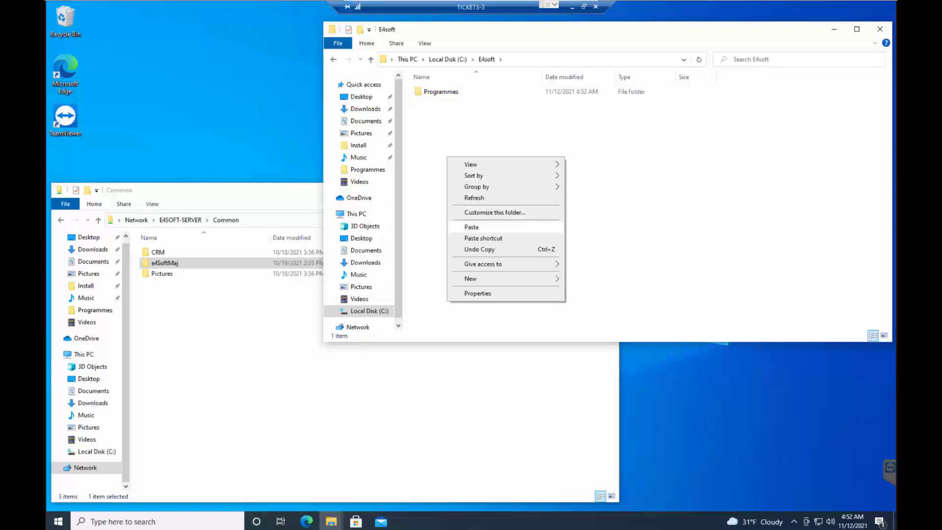
click(471, 226)
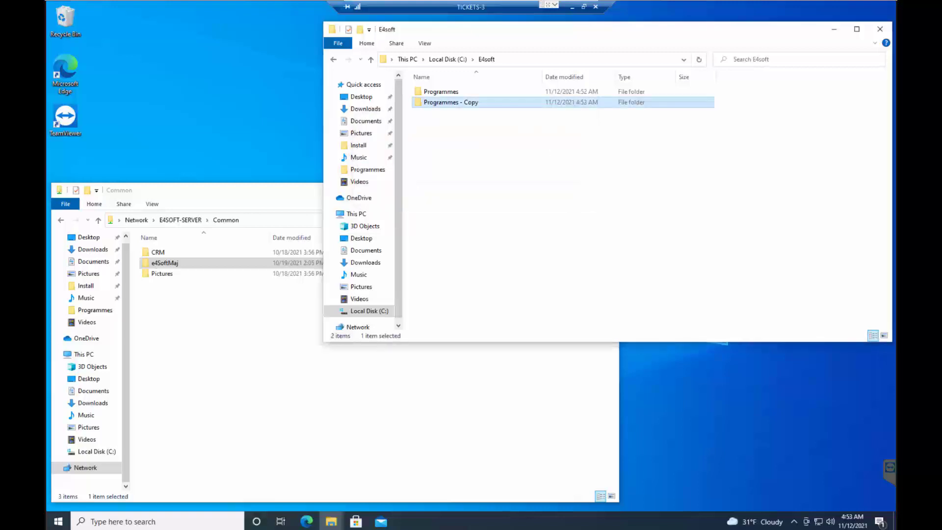
Rename the duplicated Programmes folder as Training.
right_click(450, 103)
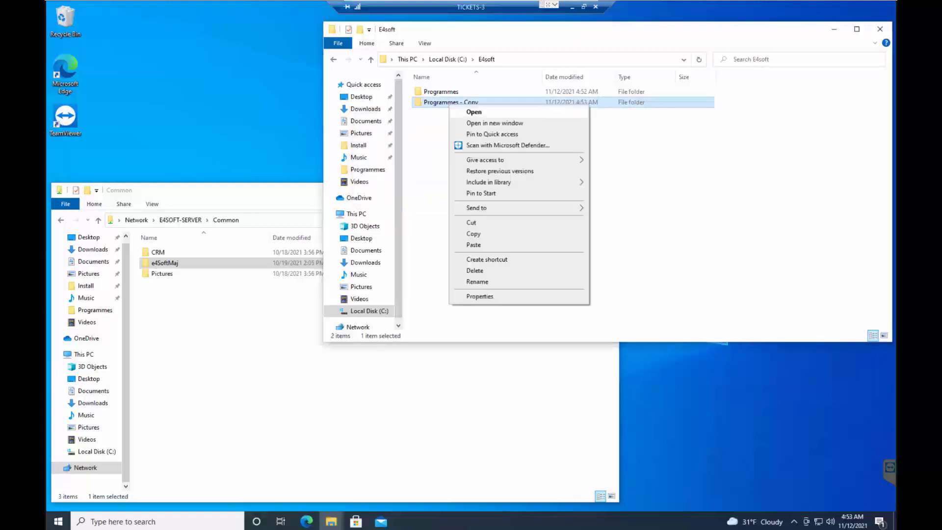
click(477, 281)
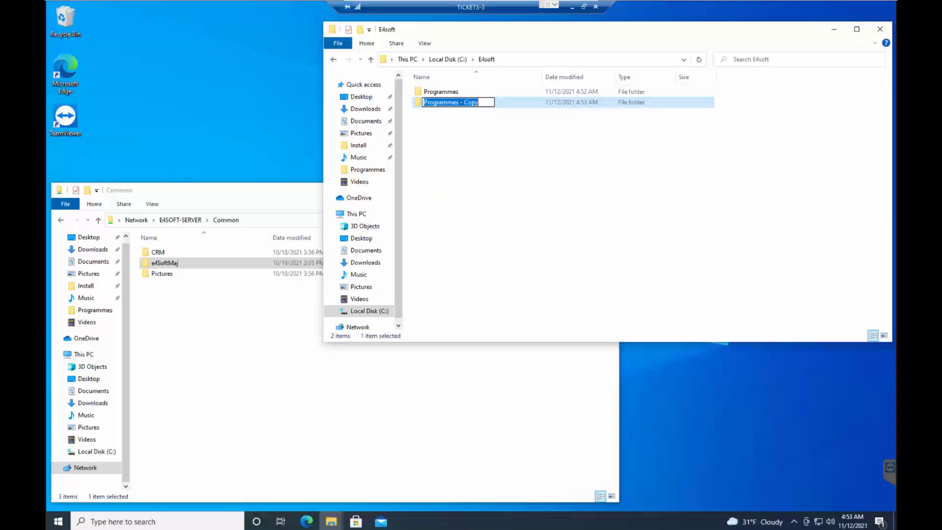
text(Training)
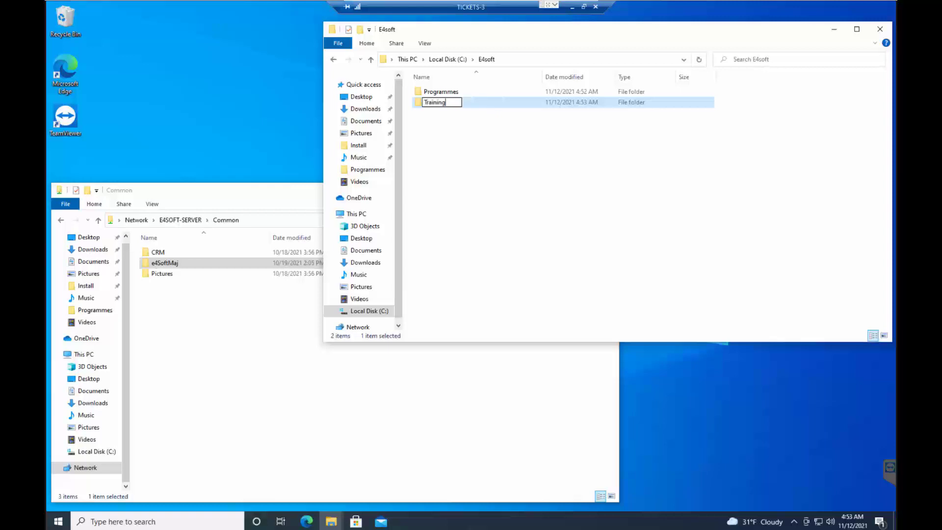
key(Return)
key(Return)
In the Training folder's TOPFITNESS configuration file, set the BD entry to Training, save it, and close the file and folder.
scroll(564, 206, down, 3)
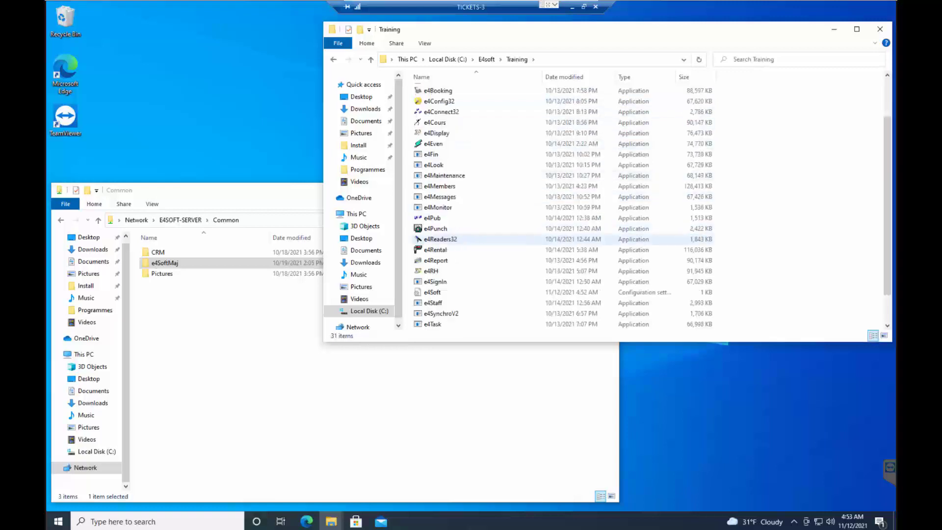
double_click(440, 313)
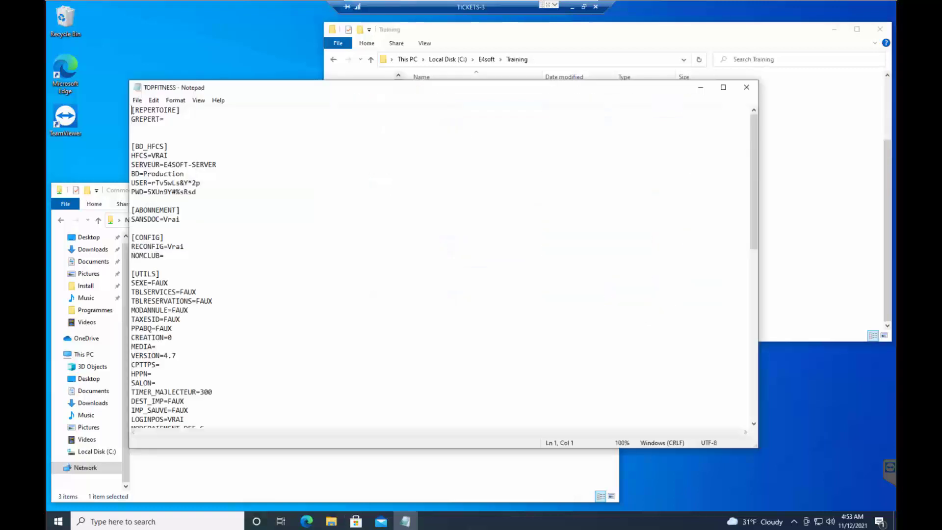
click(185, 174)
key(BackSpace)
key(BackSpace)
key(BackSpace)
key(BackSpace)
key(BackSpace)
key(BackSpace)
key(BackSpace)
key(BackSpace)
key(BackSpace)
key(BackSpace)
text(Training)
key(ctrl+s)
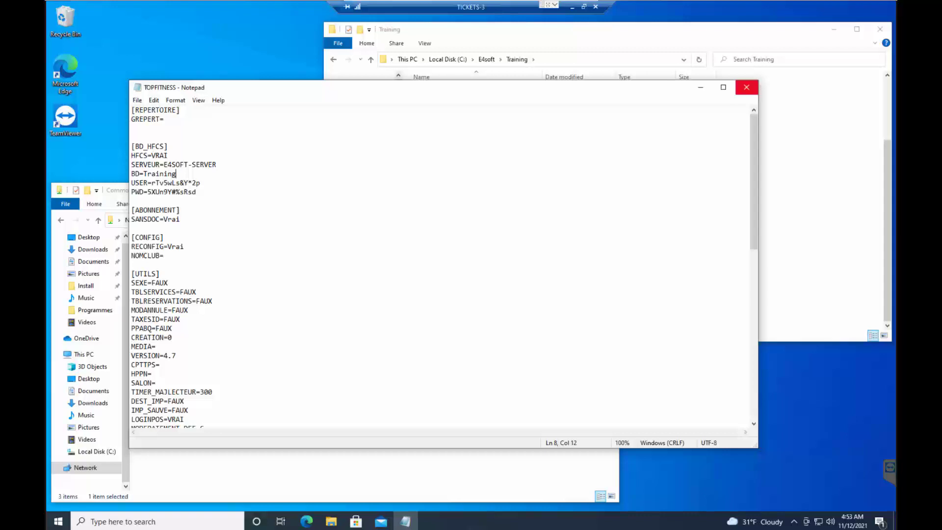
click(746, 87)
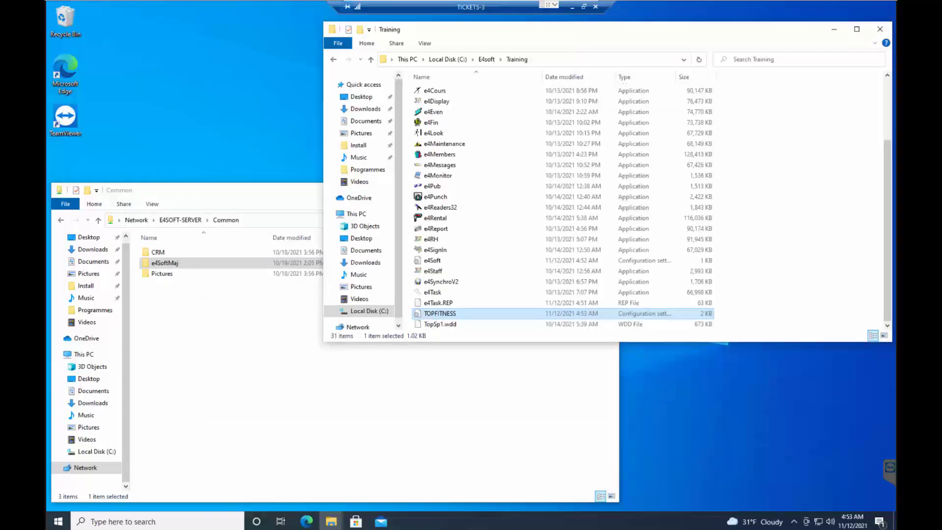
click(880, 29)
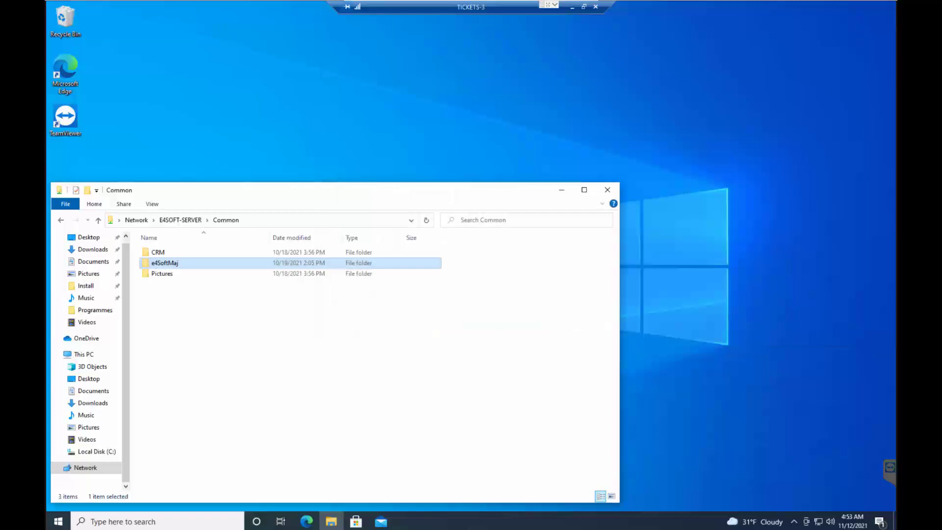
Copy the E4soft and Training shortcut folders from e4SoftMaj\Install on E4SOFT-SERVER to the desktop.
drag(344, 190, 623, 55)
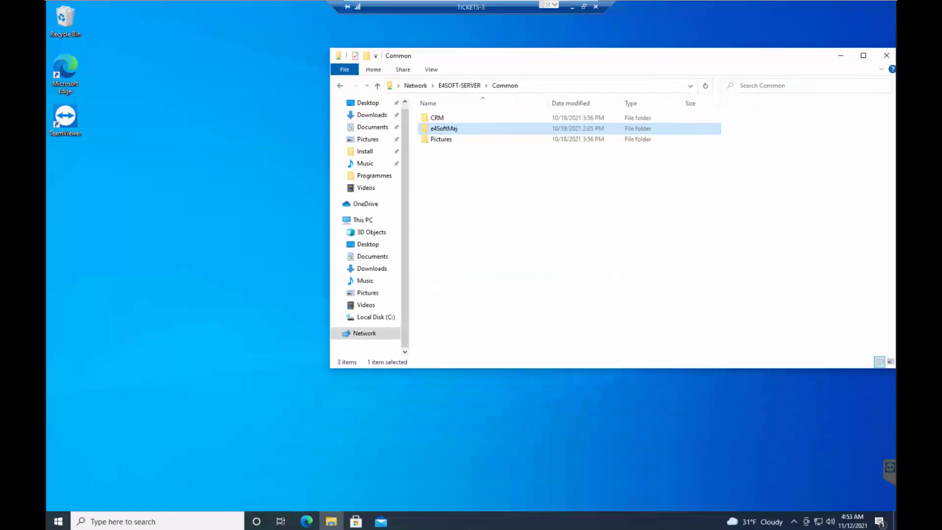
double_click(444, 129)
double_click(440, 118)
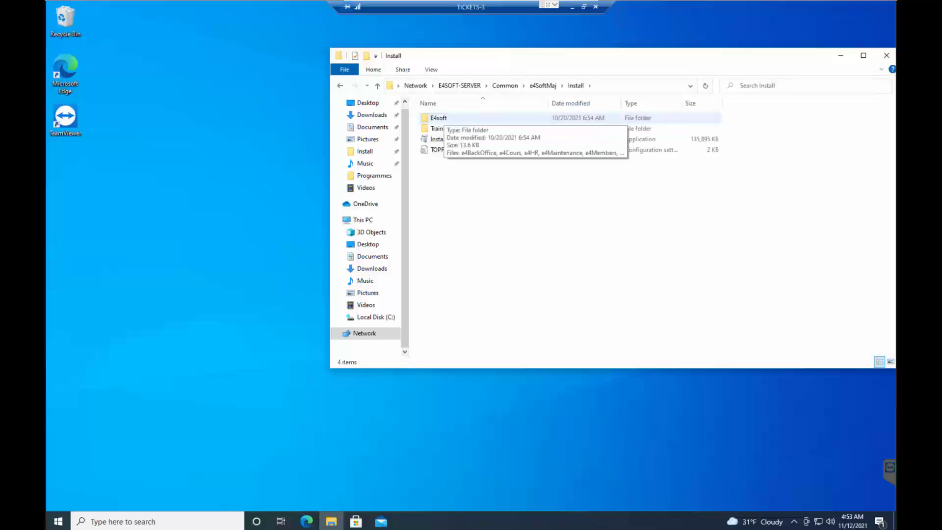
drag(438, 119, 68, 161)
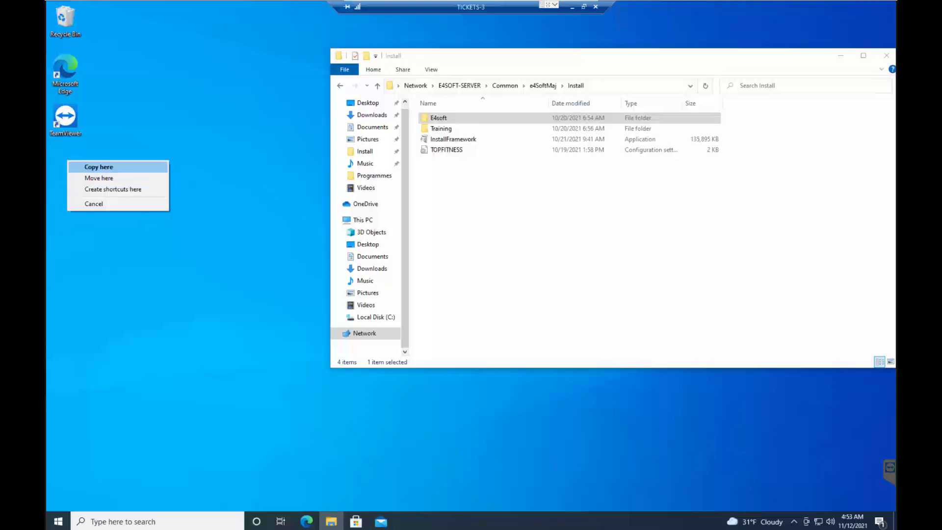
click(99, 167)
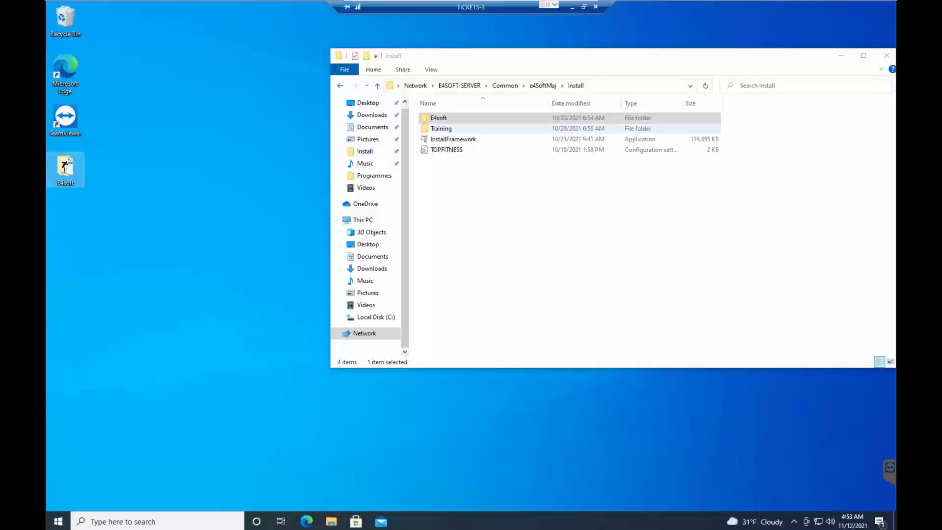
drag(441, 128, 74, 219)
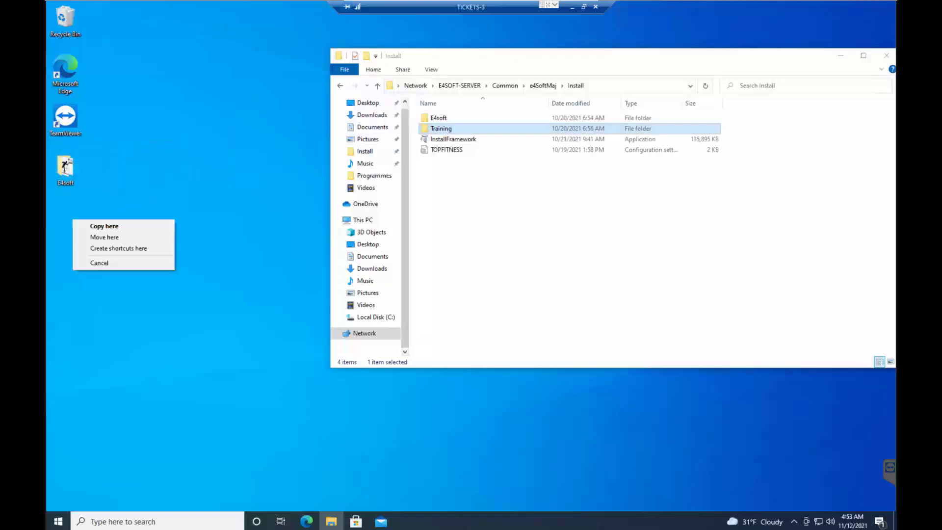
click(104, 226)
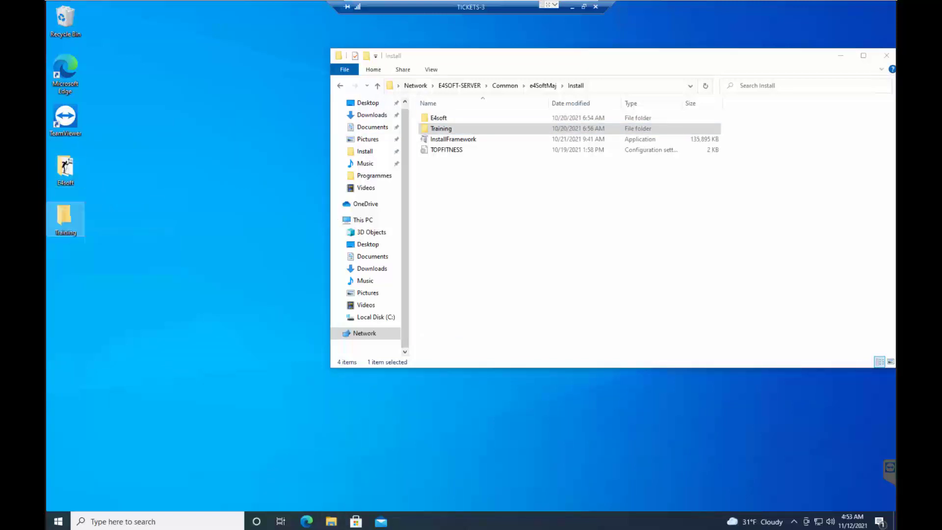
Display the desktop E4soft folder's shortcuts as large icons and close the folder.
double_click(65, 167)
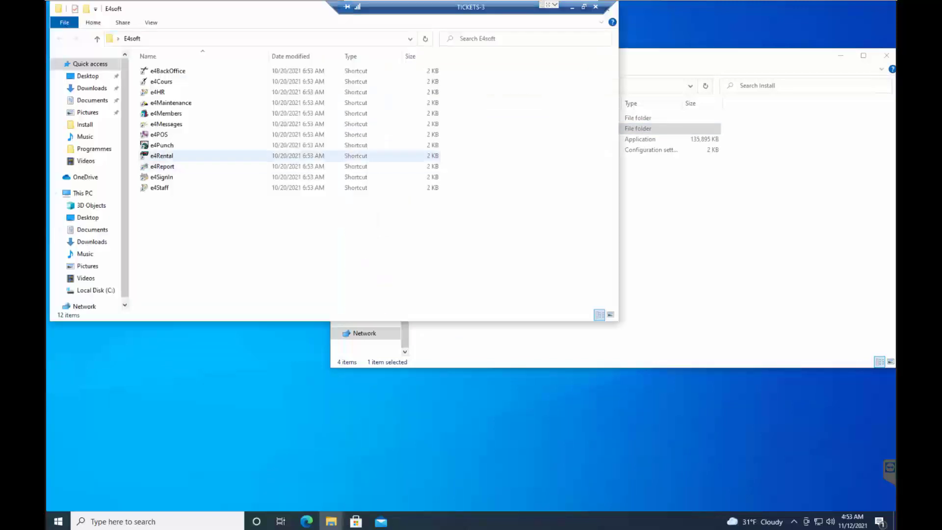
click(151, 23)
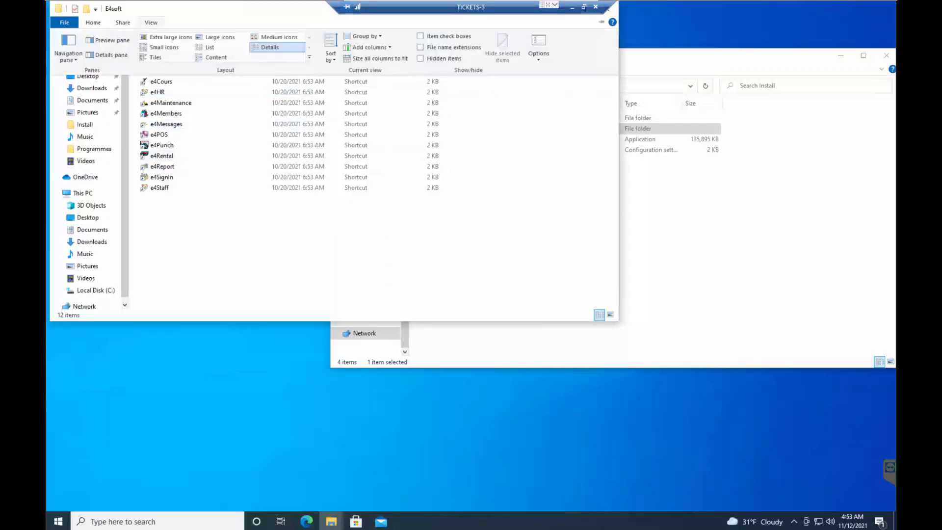
click(214, 37)
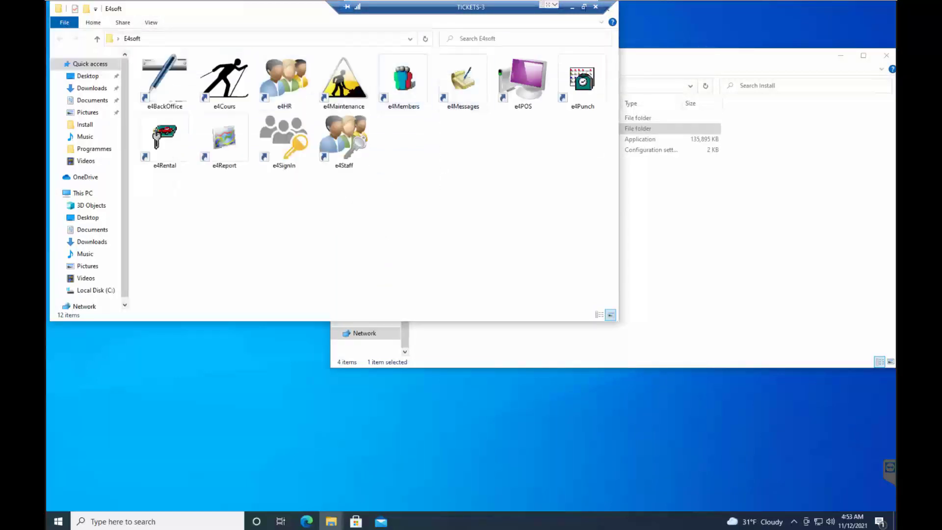
drag(274, 8, 291, 31)
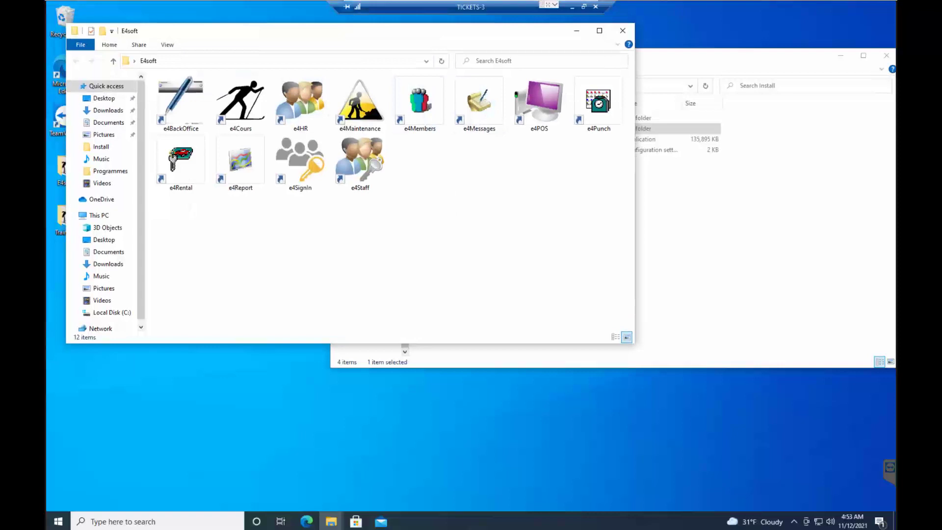
click(623, 31)
Display the desktop Training folder's shortcuts as large icons, and close it and the server's Install folder.
double_click(66, 218)
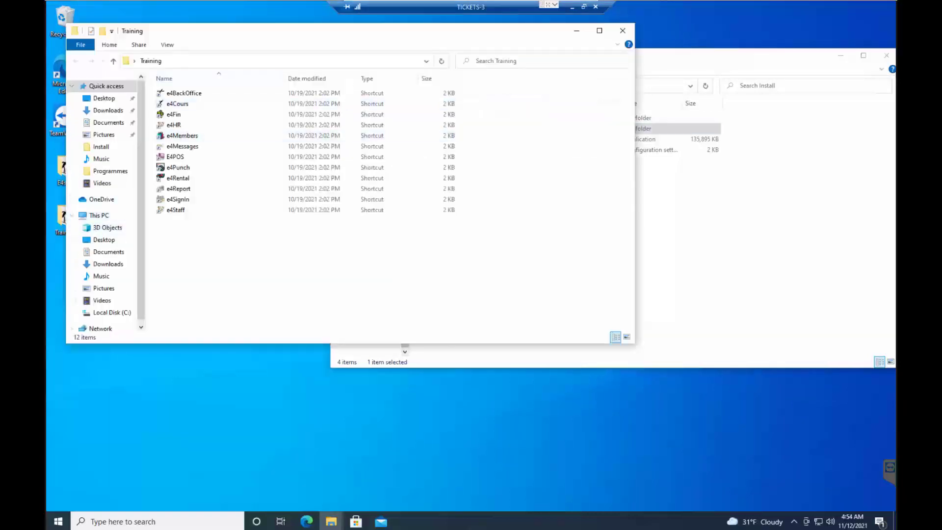
click(167, 45)
click(238, 59)
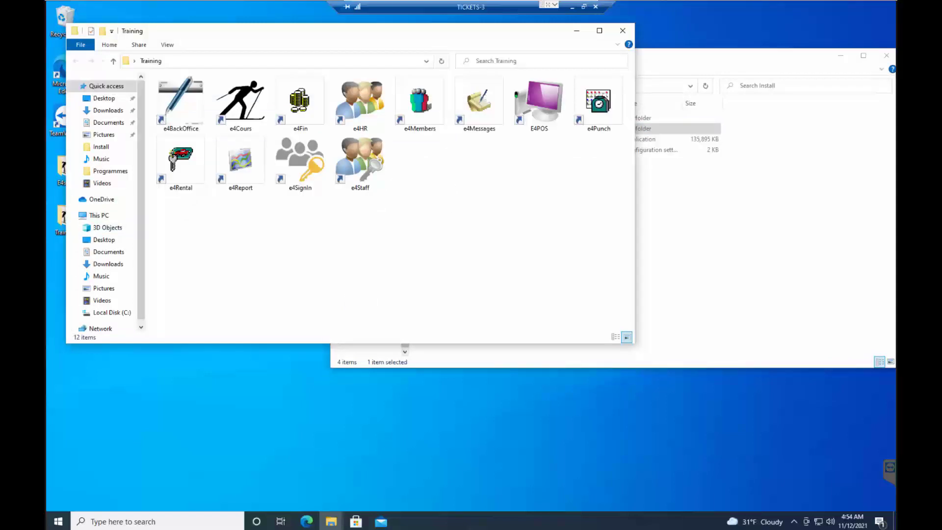
click(622, 30)
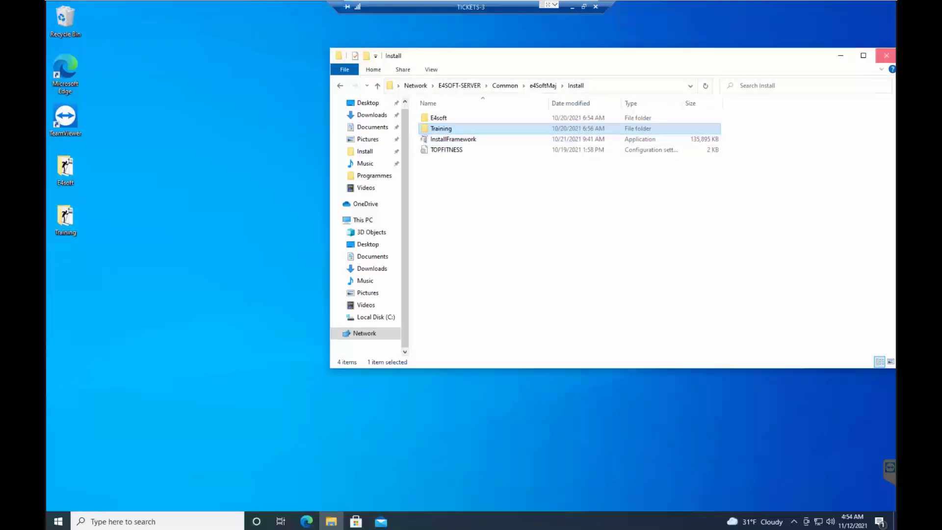
click(886, 55)
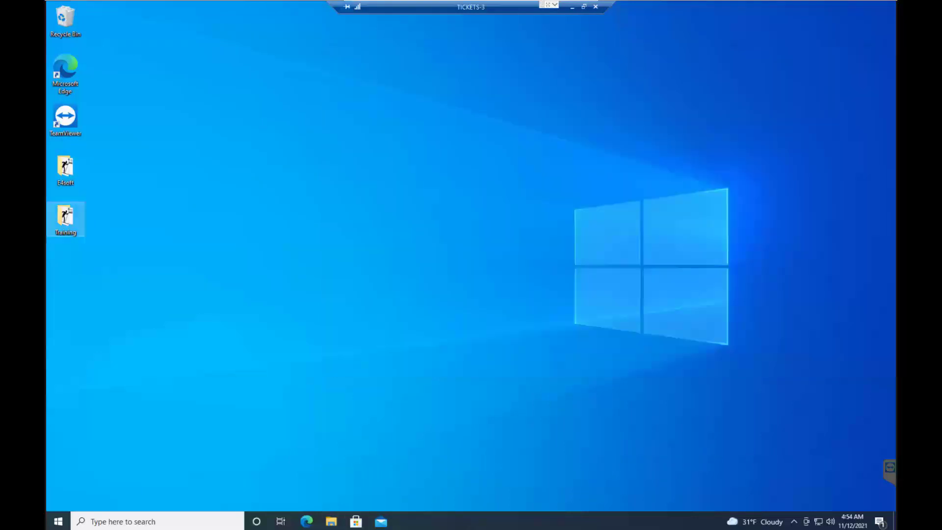
Check the workstation's device name in the Windows system information and close the settings.
right_click(58, 519)
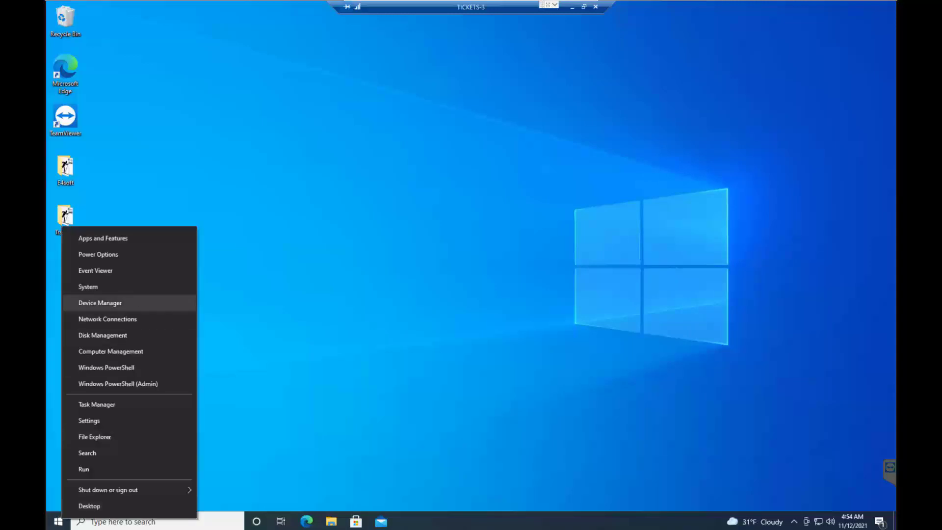
click(88, 287)
right_click(83, 289)
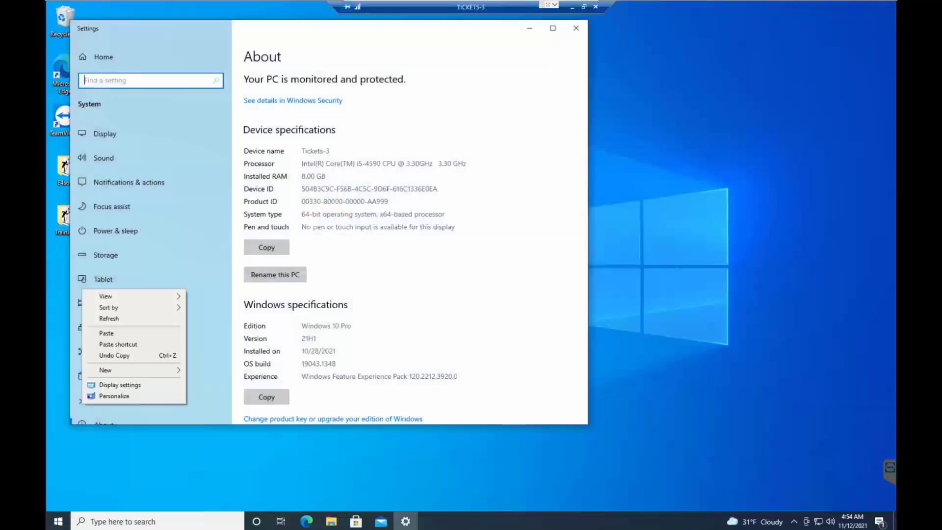
mouse_move(105, 297)
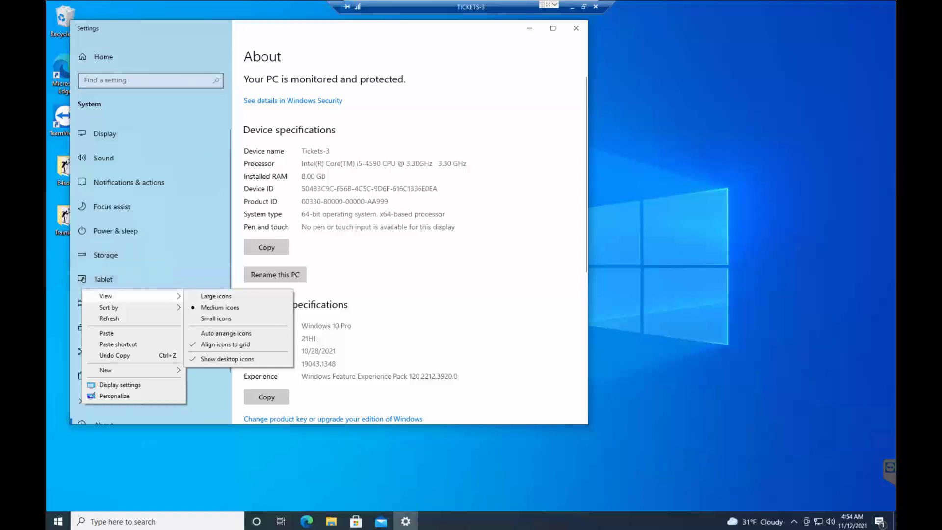
drag(301, 150, 330, 150)
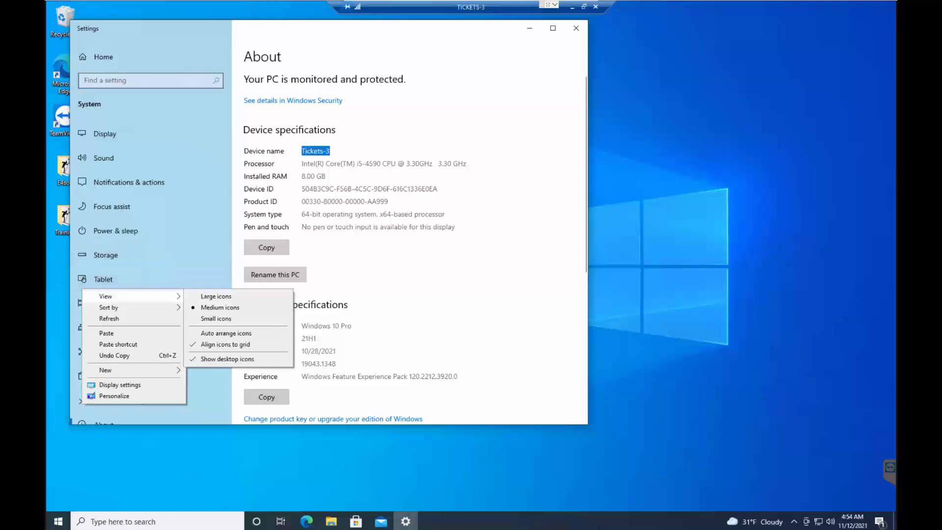
click(334, 151)
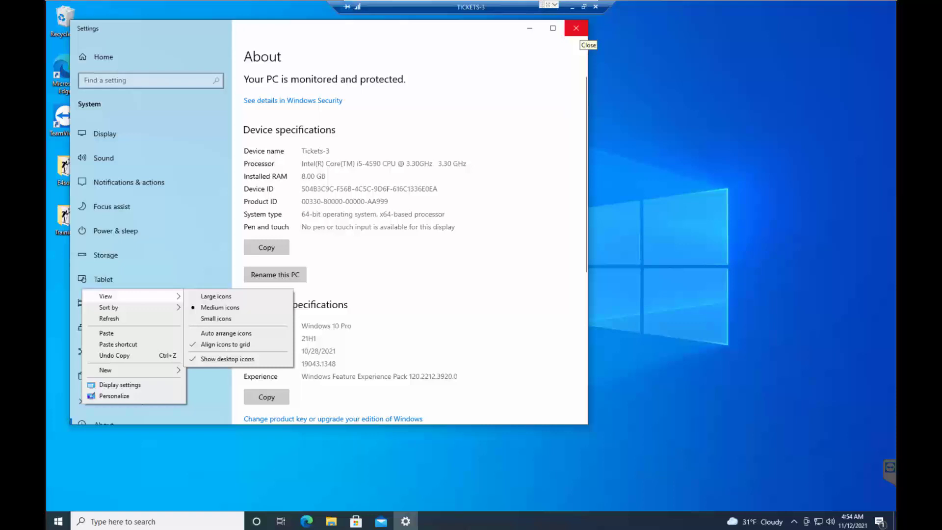
click(576, 28)
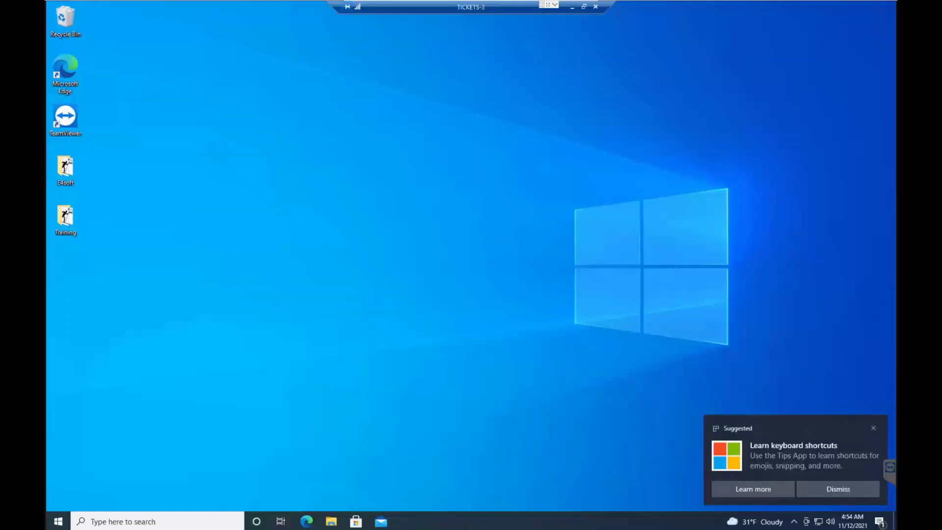